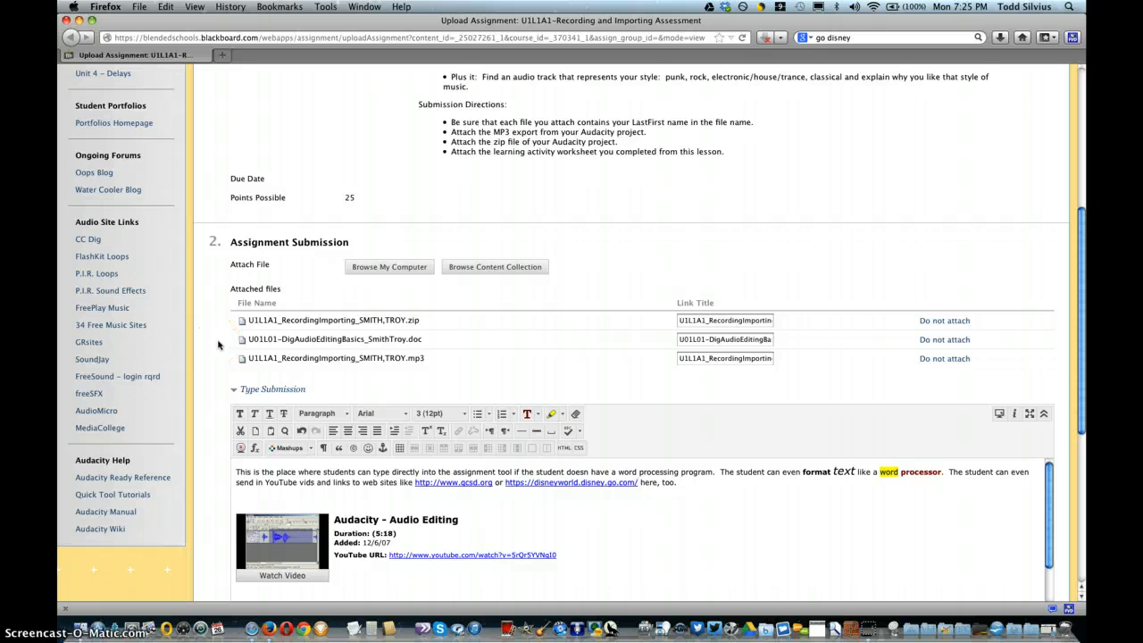
# Step: Collapse and reopen the Type Submission section of the assignment
pyautogui.scroll(-5, 218, 345)
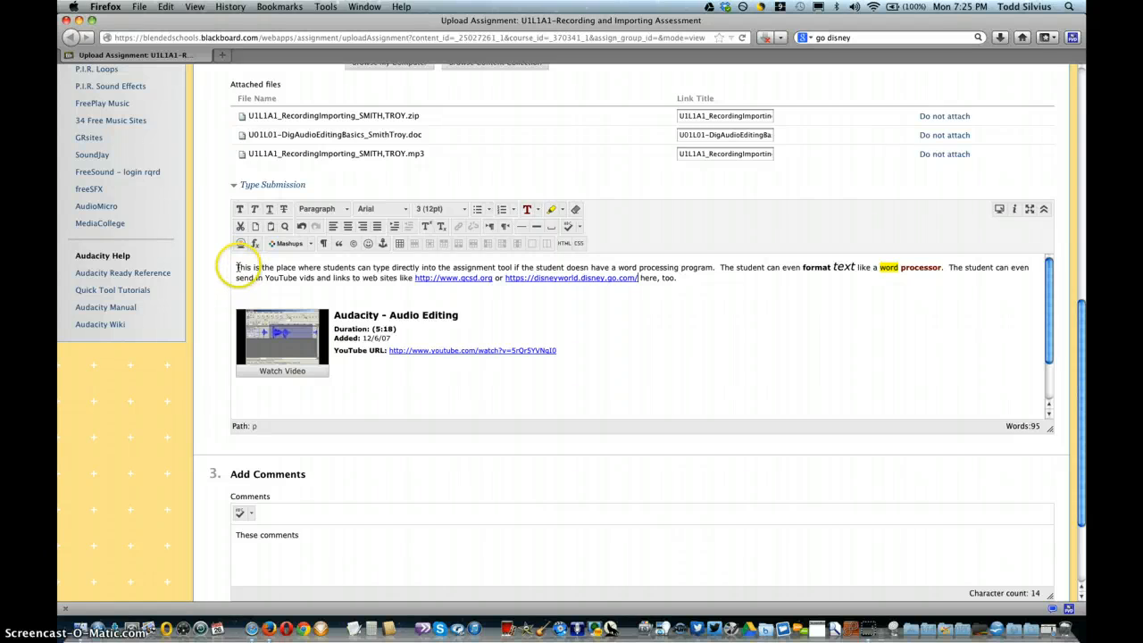
pyautogui.click(255, 184)
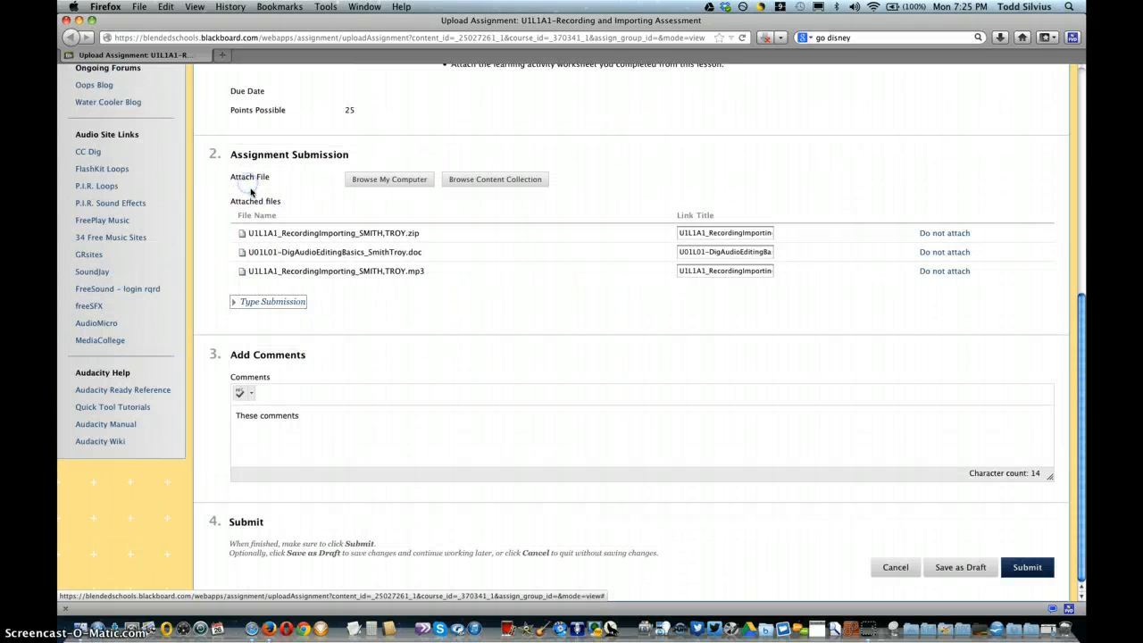
pyautogui.click(246, 303)
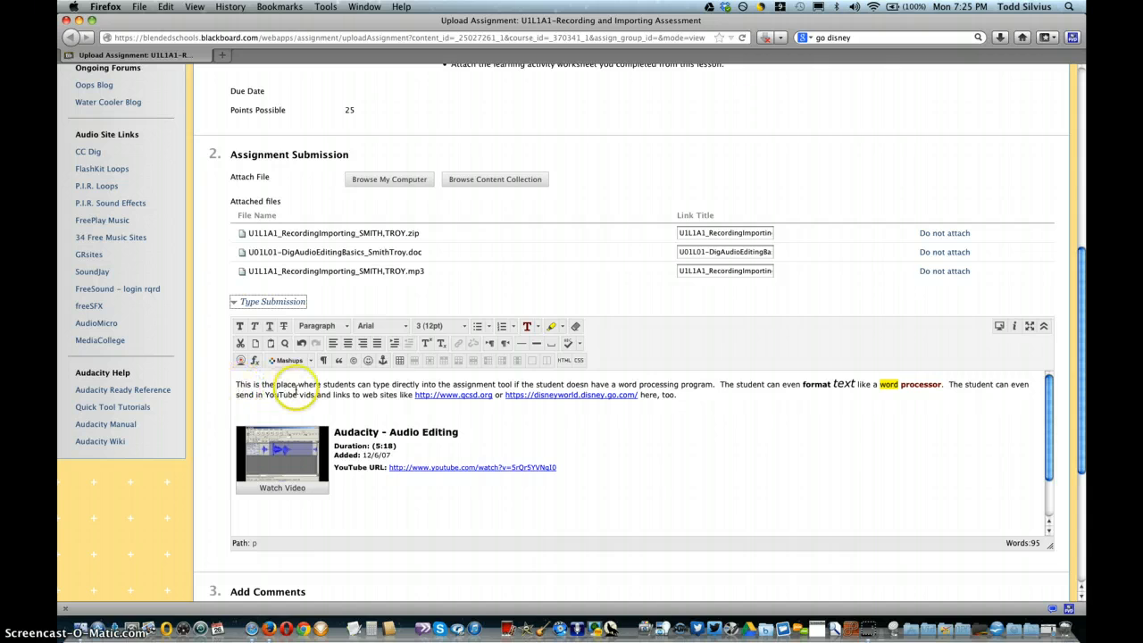
# Step: Complete the assignment comment so it reads "These comments are available too." and submit the assignment
pyautogui.scroll(-3, 224, 358)
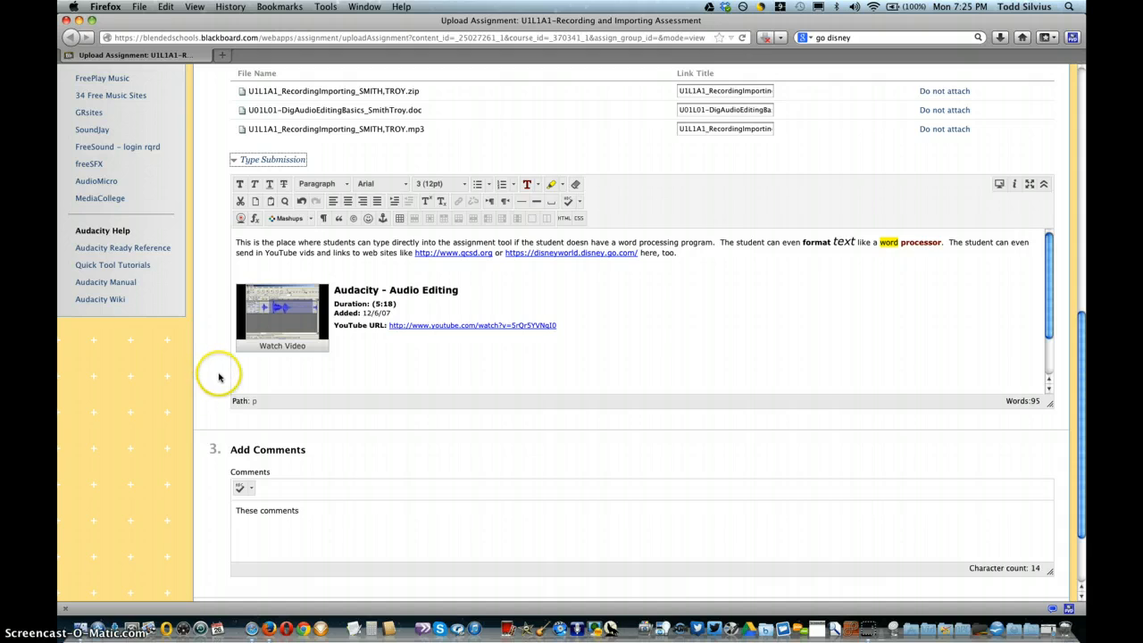
pyautogui.click(325, 516)
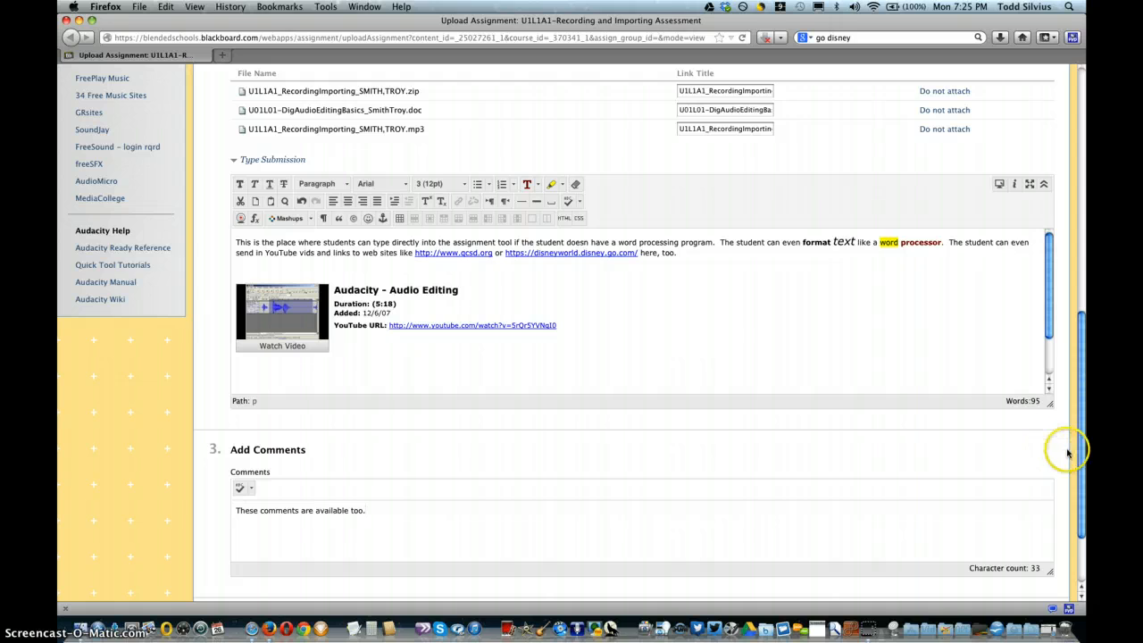
pyautogui.scroll(-3, 1067, 453)
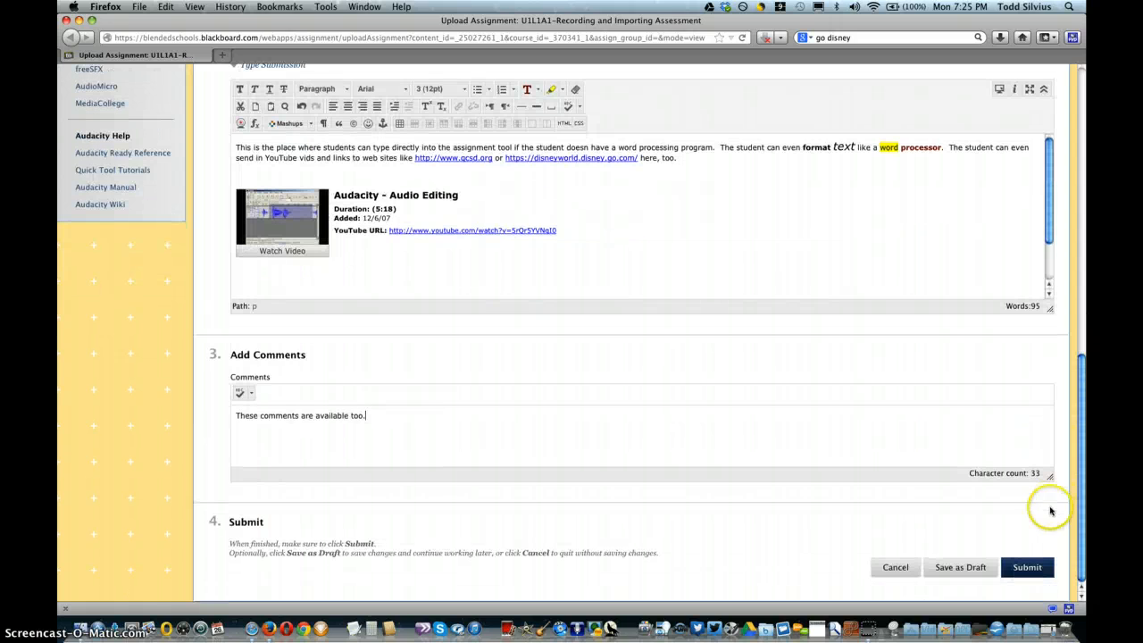
pyautogui.click(1029, 567)
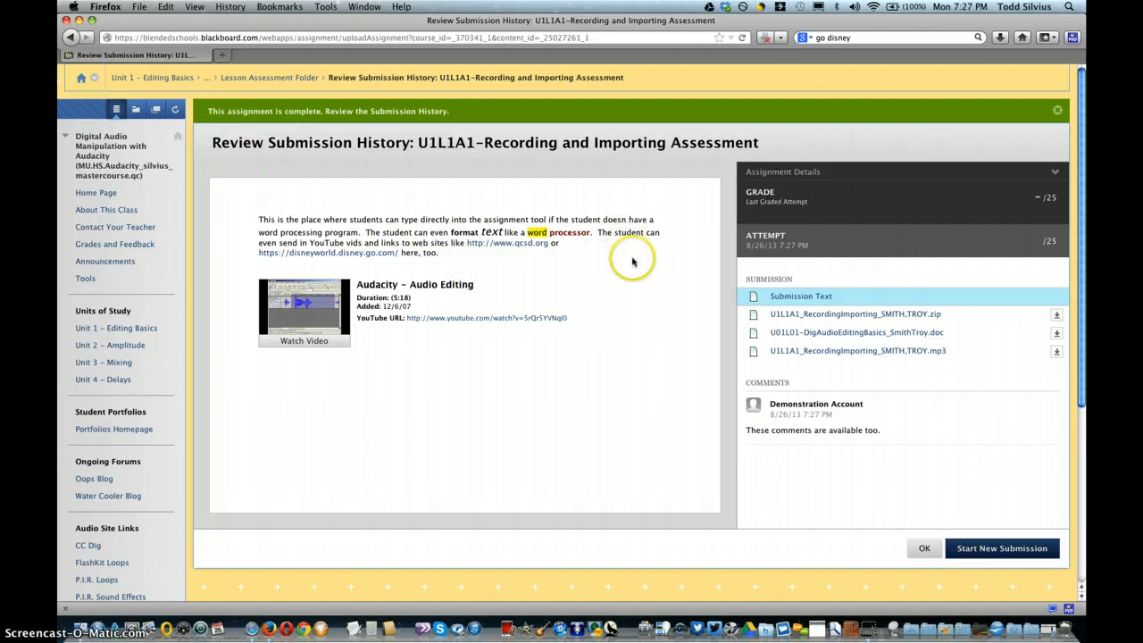
# Step: Open the submitted U01L01-DigAudioEditingBasics document in the submission history and read through its directions, screenshot and reflection
pyautogui.click(934, 333)
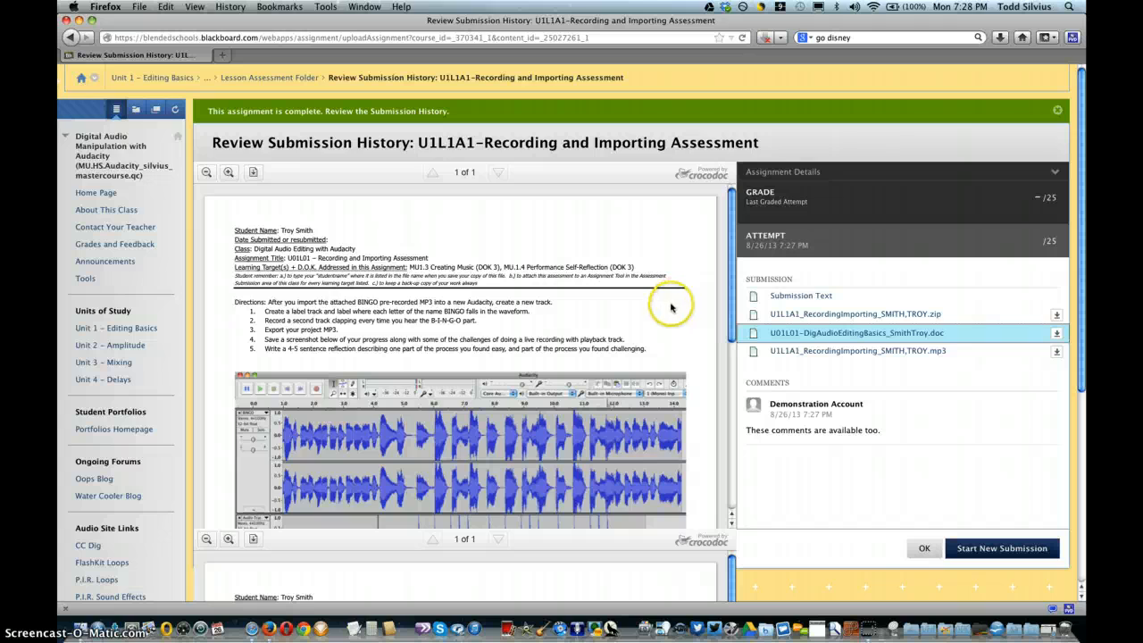
pyautogui.scroll(-5, 466, 308)
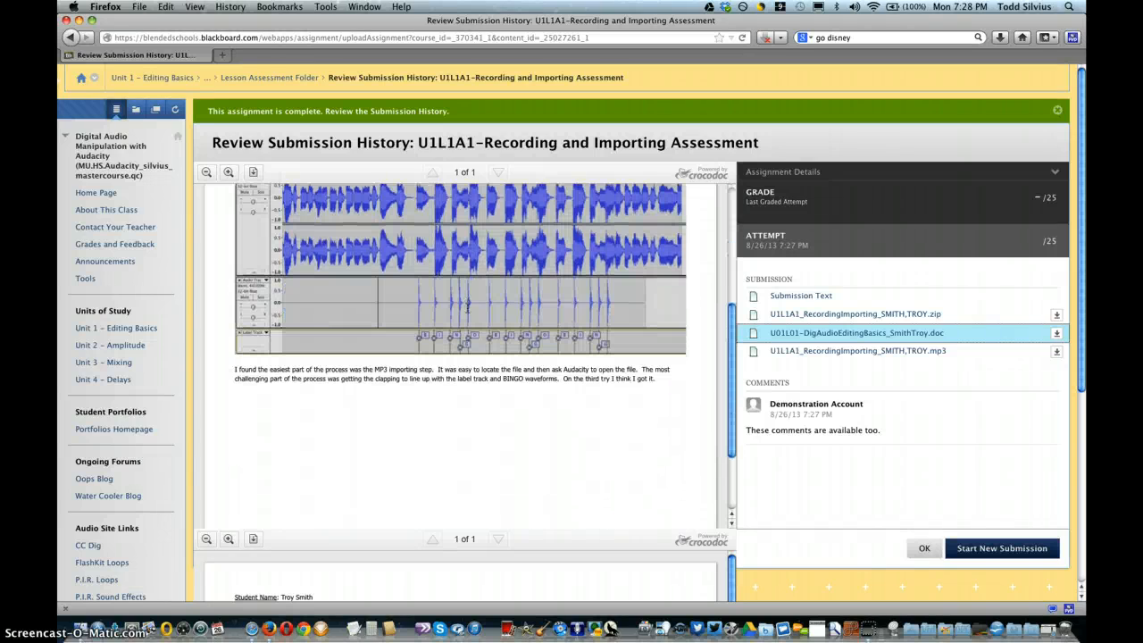
pyautogui.scroll(5, 466, 307)
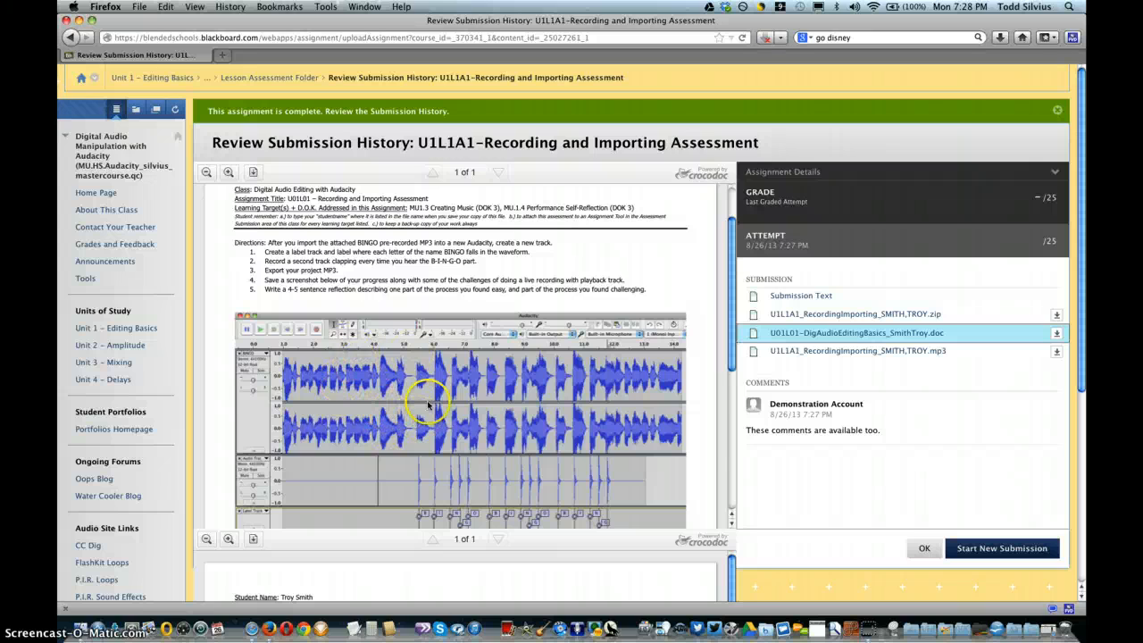
pyautogui.scroll(-5, 389, 400)
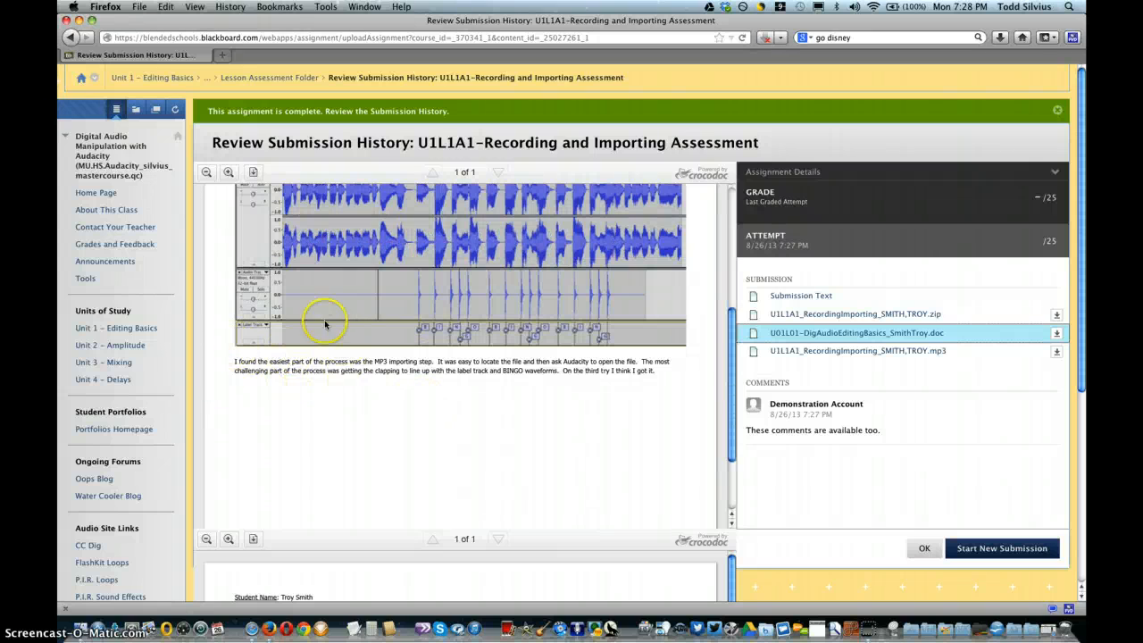
pyautogui.scroll(5, 625, 360)
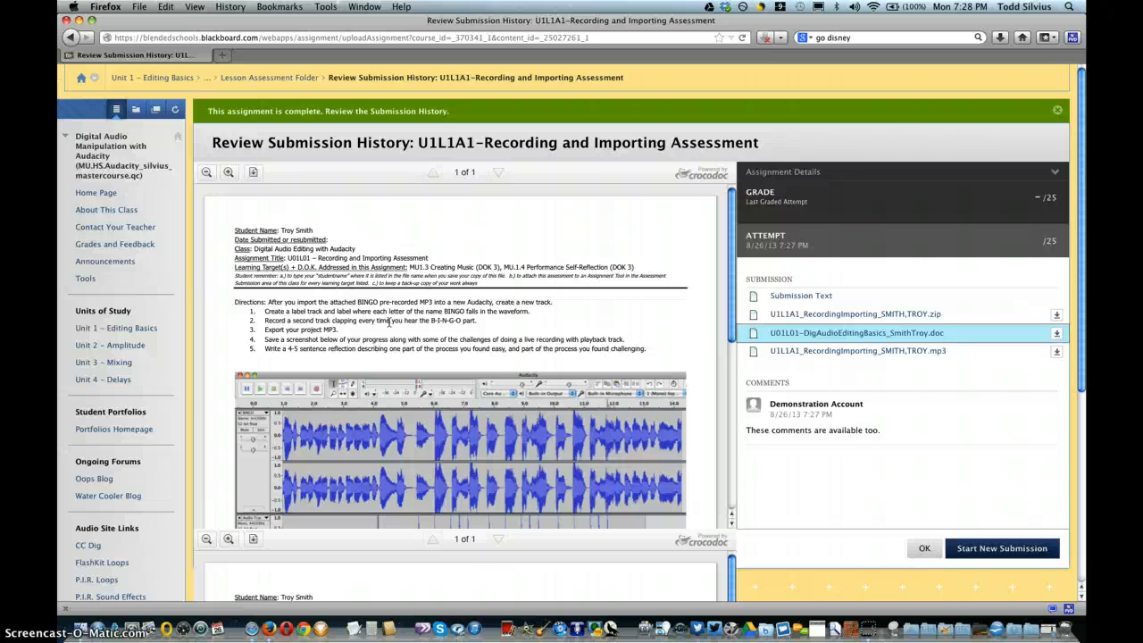
# Step: Switch to Safari, refresh the Grade Center and open the demonstration student's 8/26/13 attempt for the U1L1A1 assessment
pyautogui.press('super+Tab')
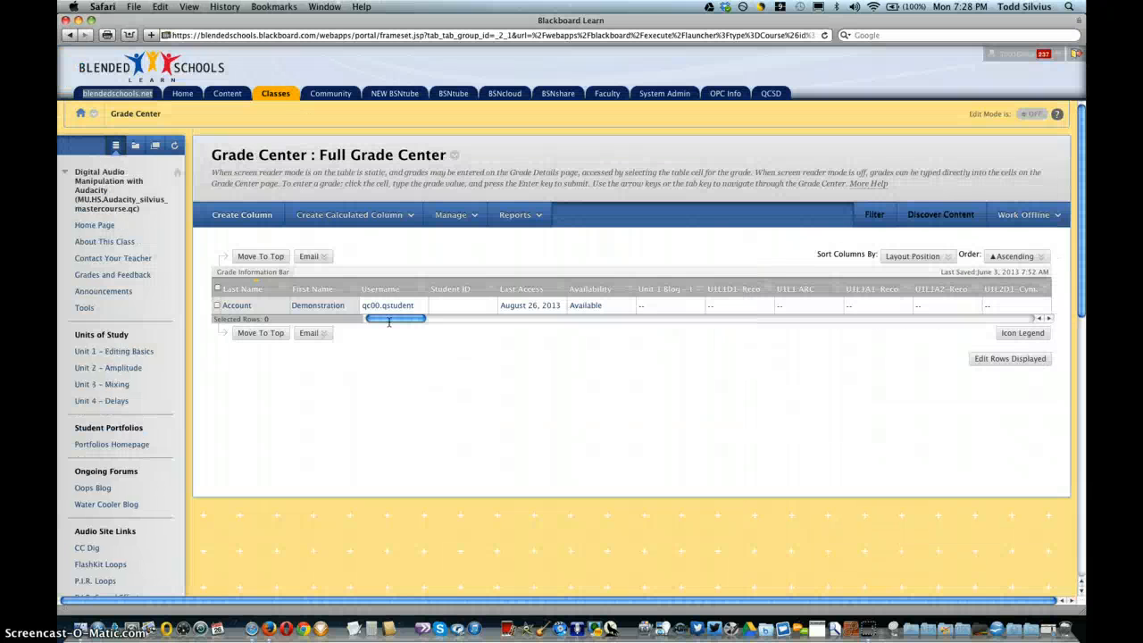
pyautogui.click(174, 146)
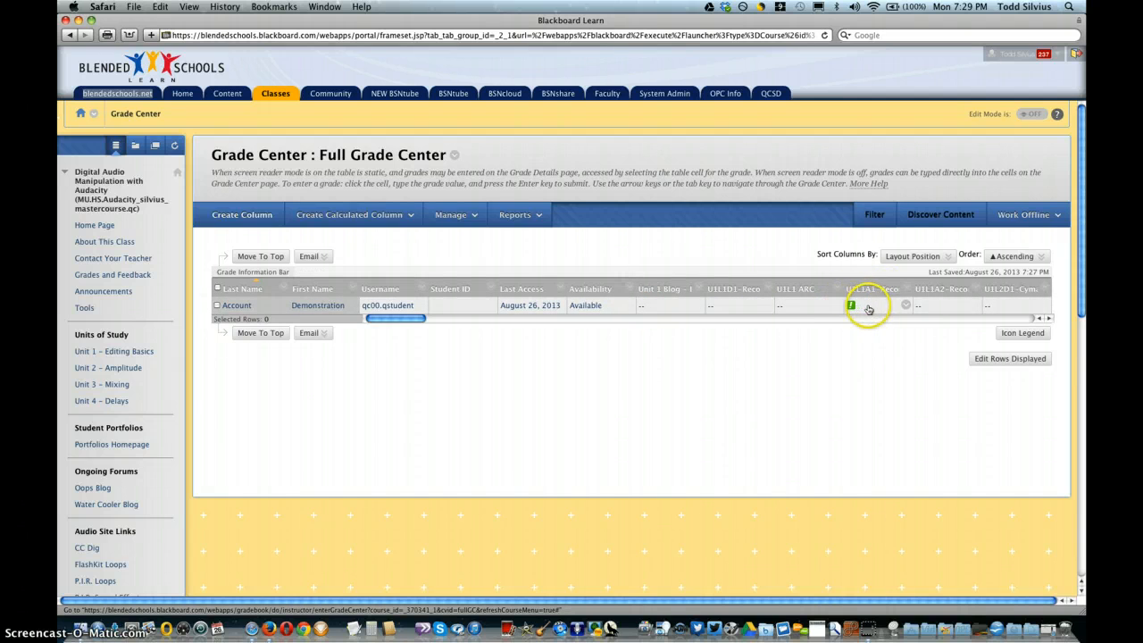
pyautogui.click(906, 307)
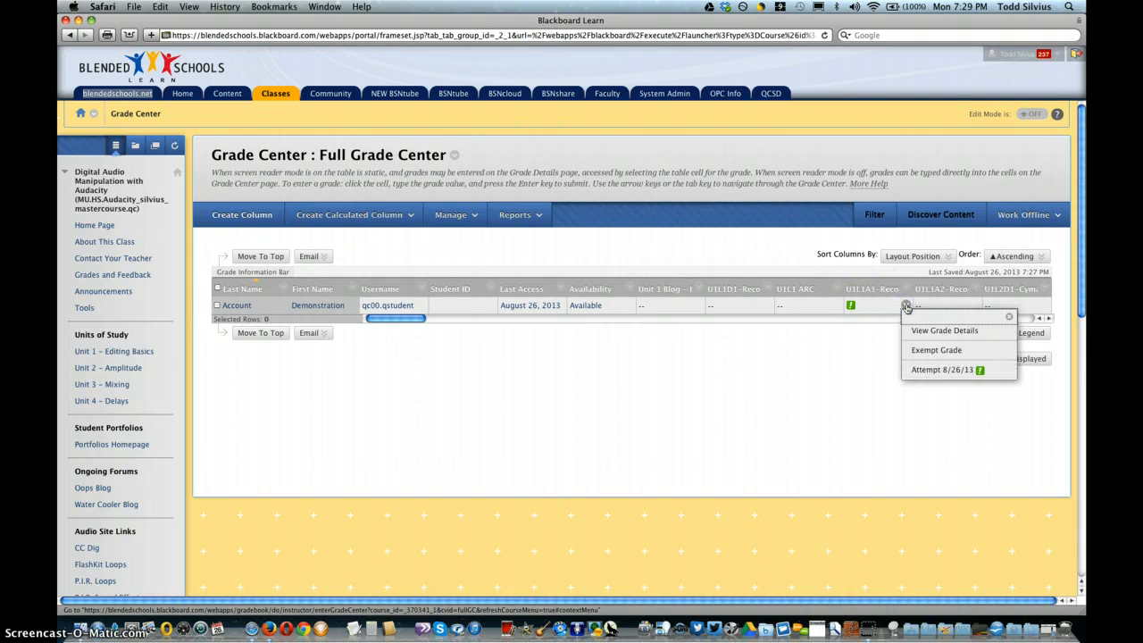
pyautogui.click(927, 370)
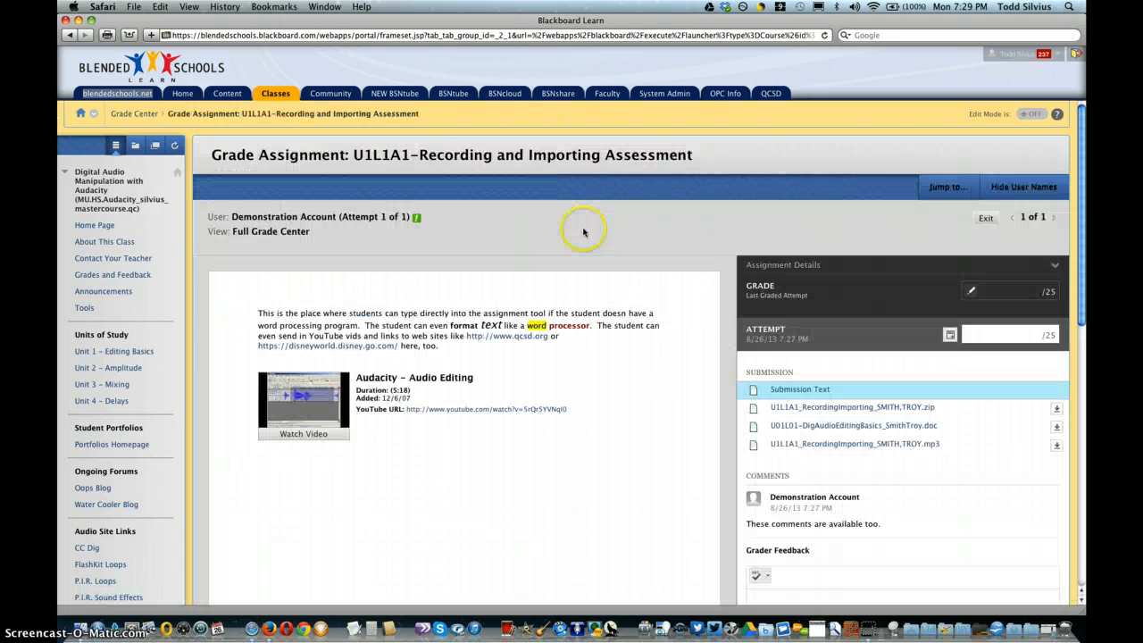
# Step: Open the submitted U01L01-DigAudioEditingBasics document in the grading view and enlarge it by one zoom level
pyautogui.click(545, 263)
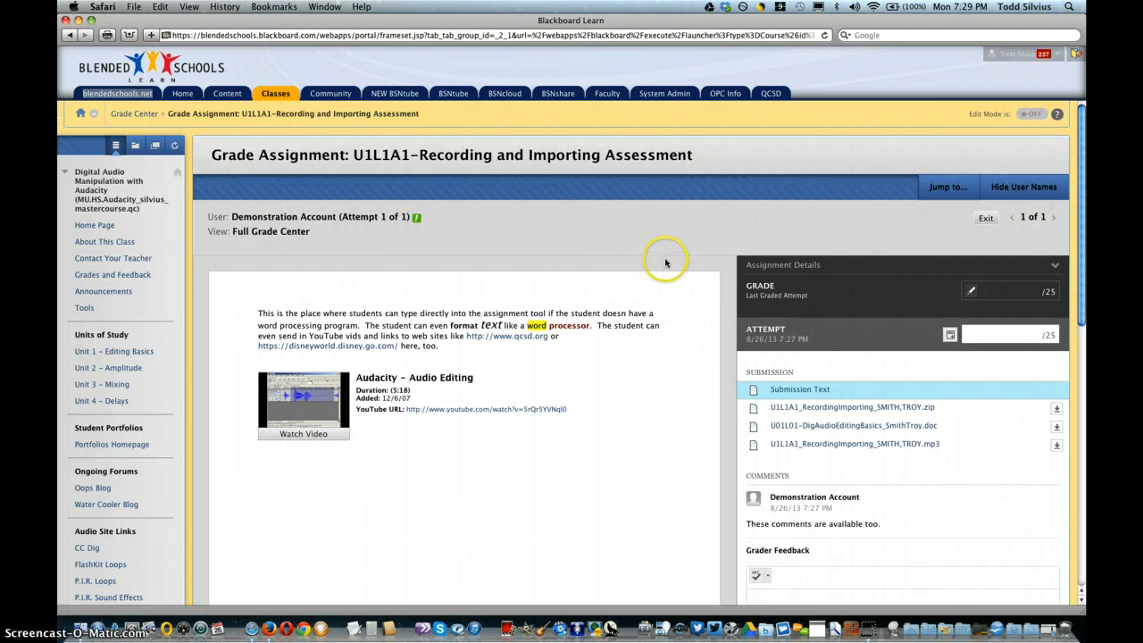
pyautogui.scroll(-3, 721, 259)
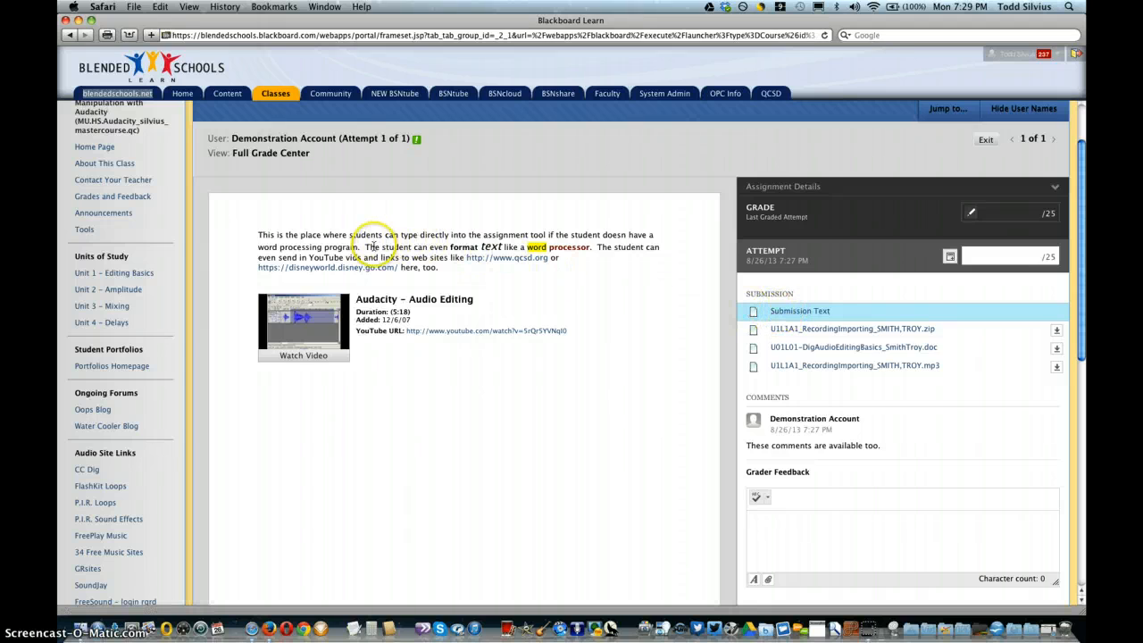
pyautogui.scroll(2, 438, 286)
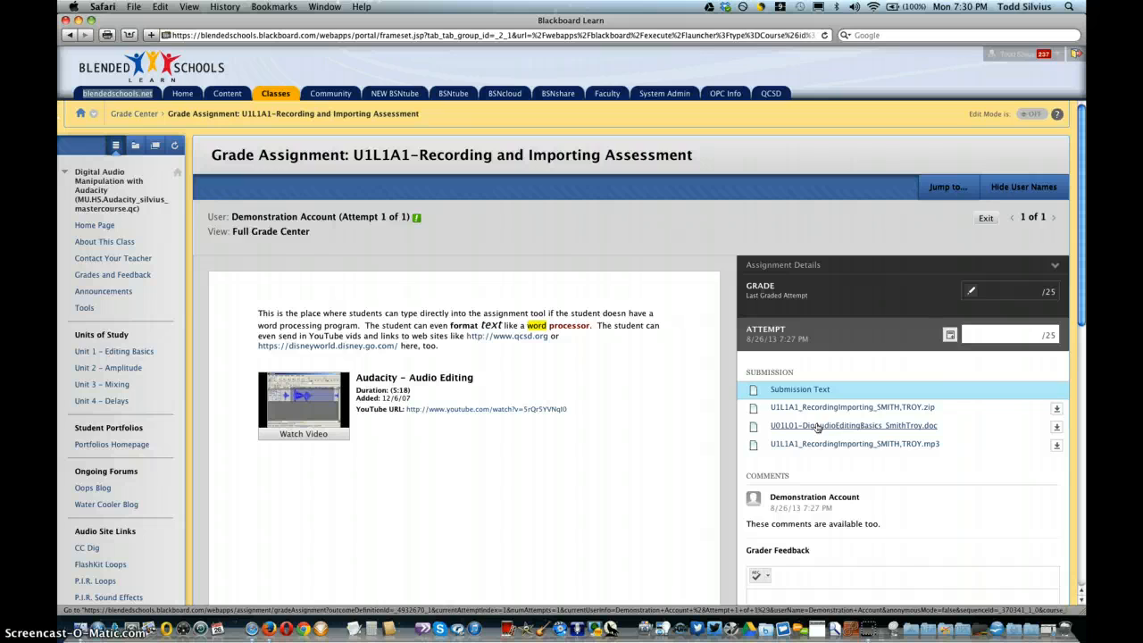
pyautogui.click(909, 428)
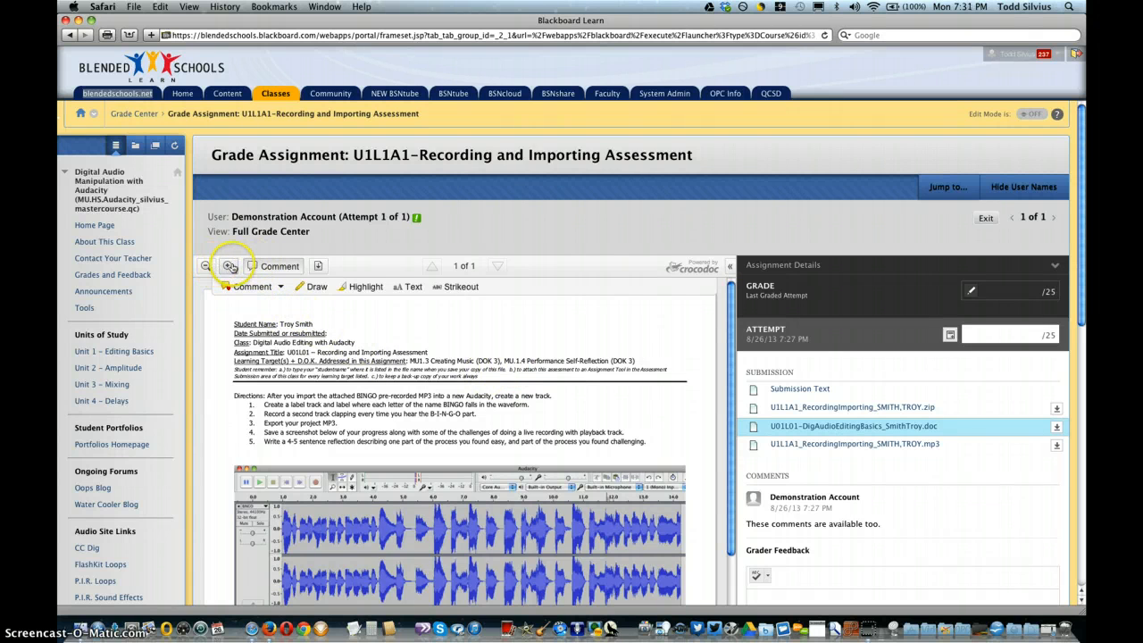
pyautogui.click(229, 266)
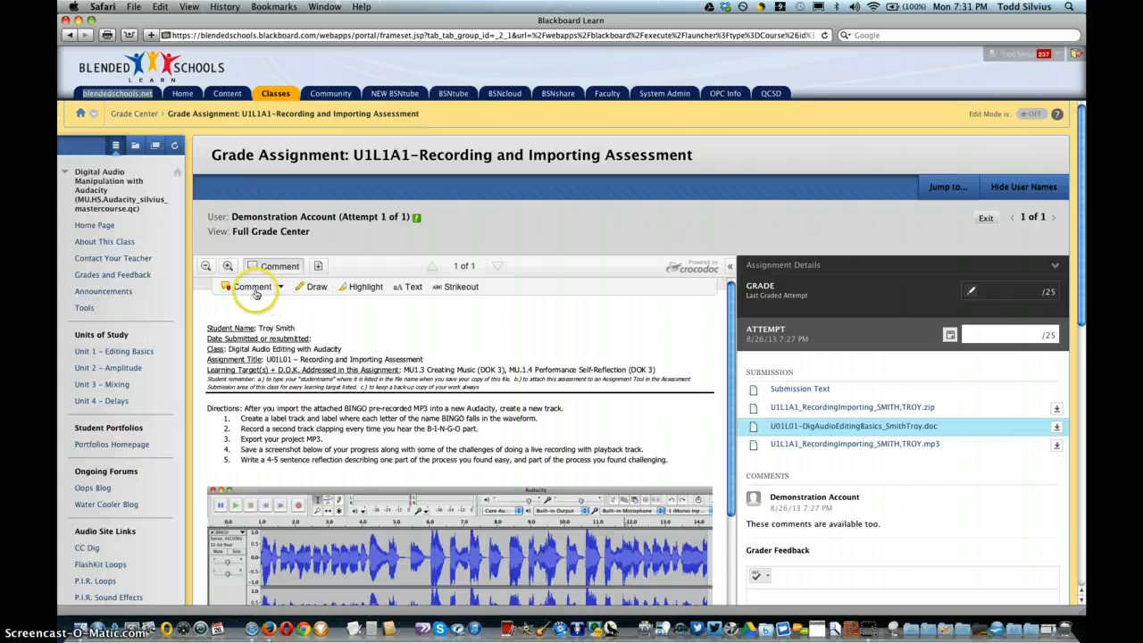
# Step: Add a point comment reading "comment 1" at the end of the document's Class line
pyautogui.click(282, 287)
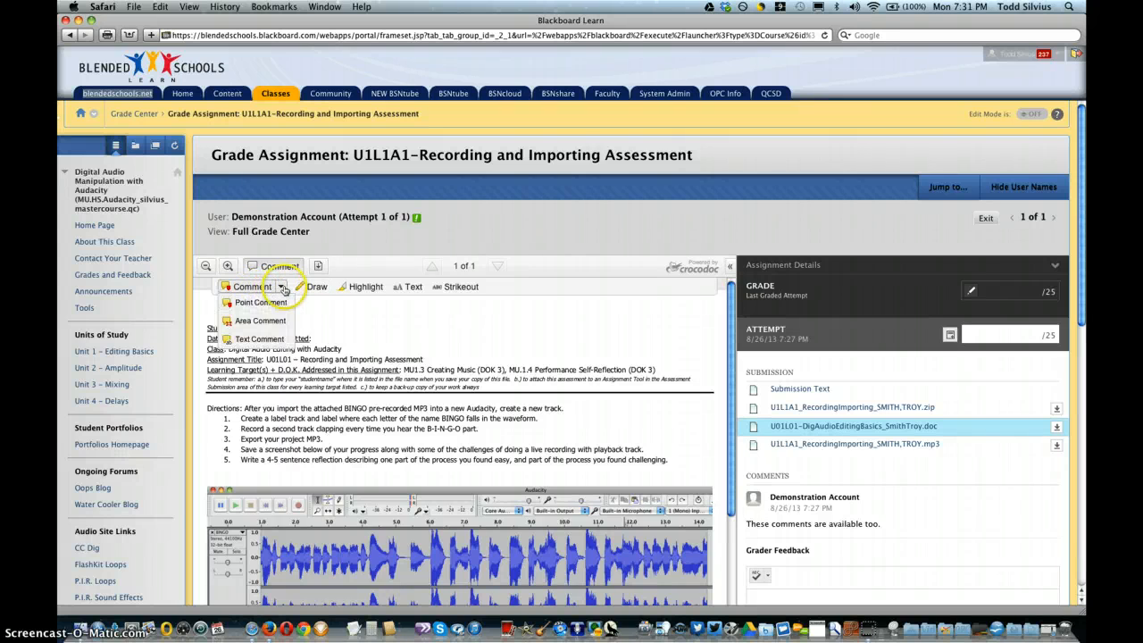
pyautogui.click(273, 304)
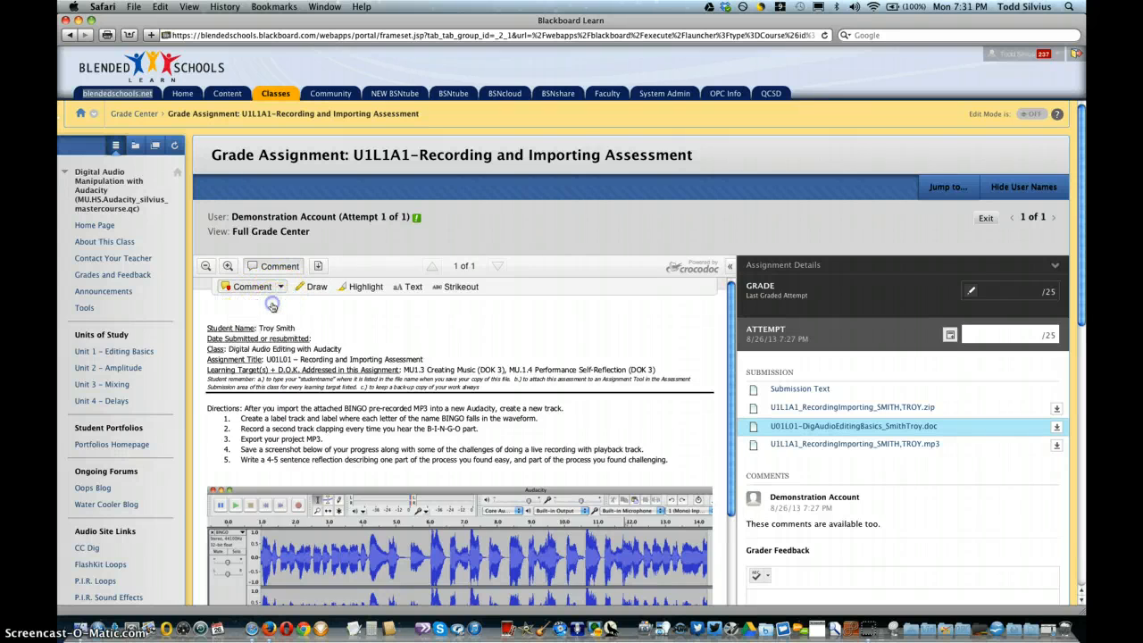
pyautogui.click(345, 343)
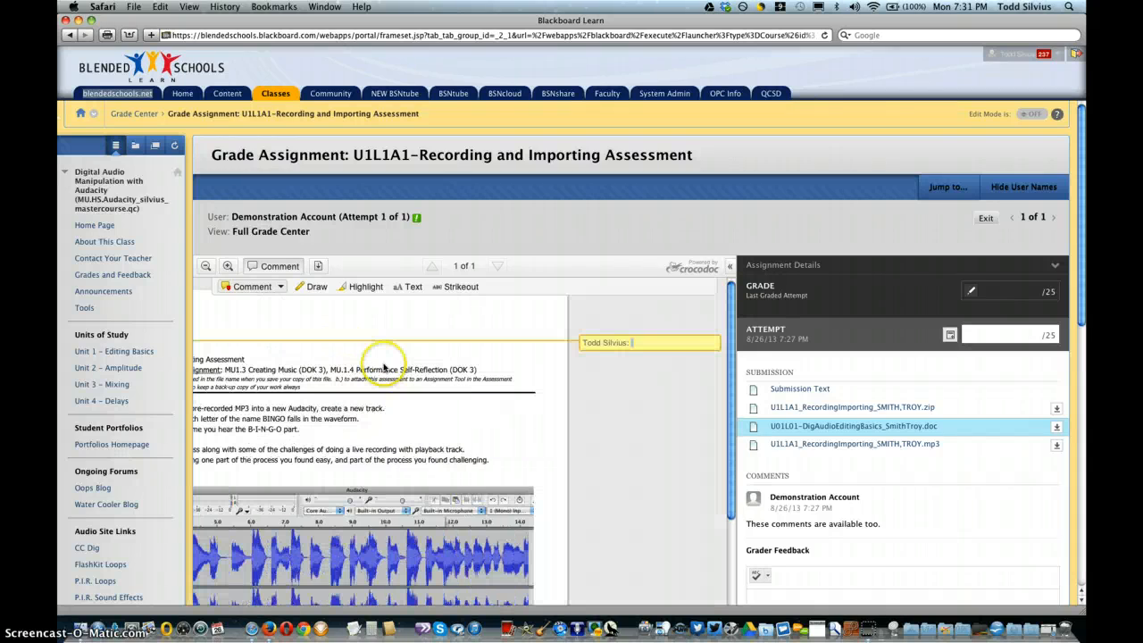
pyautogui.click(640, 341)
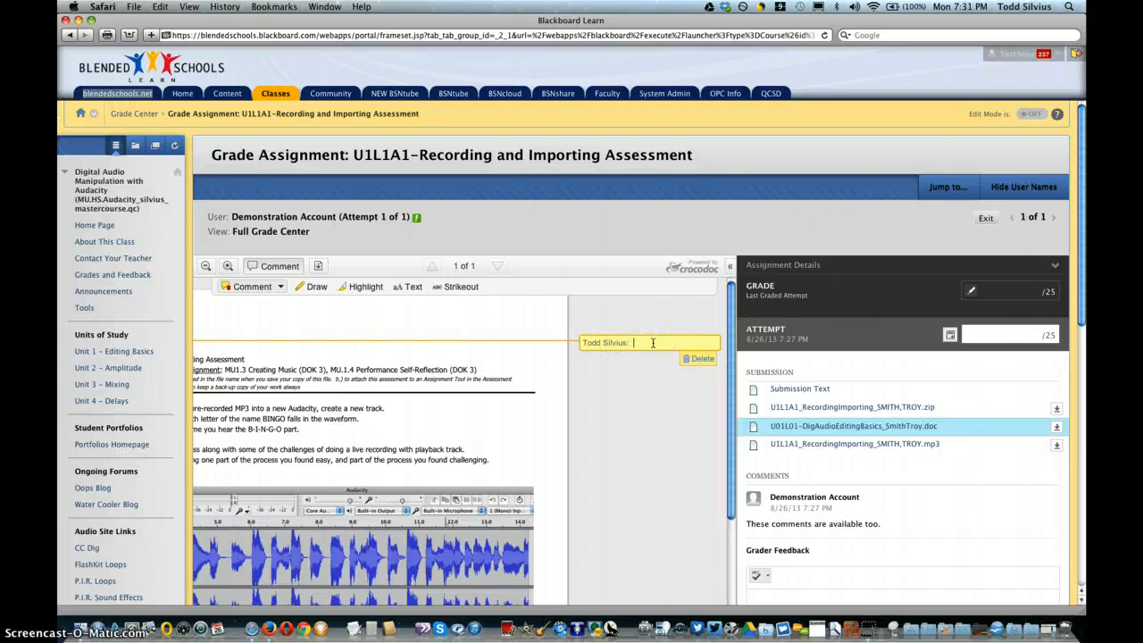
pyautogui.click(626, 386)
# Step: Add a point comment reading "Love this name." at the Student Name line
pyautogui.hscroll(-5, 332, 325)
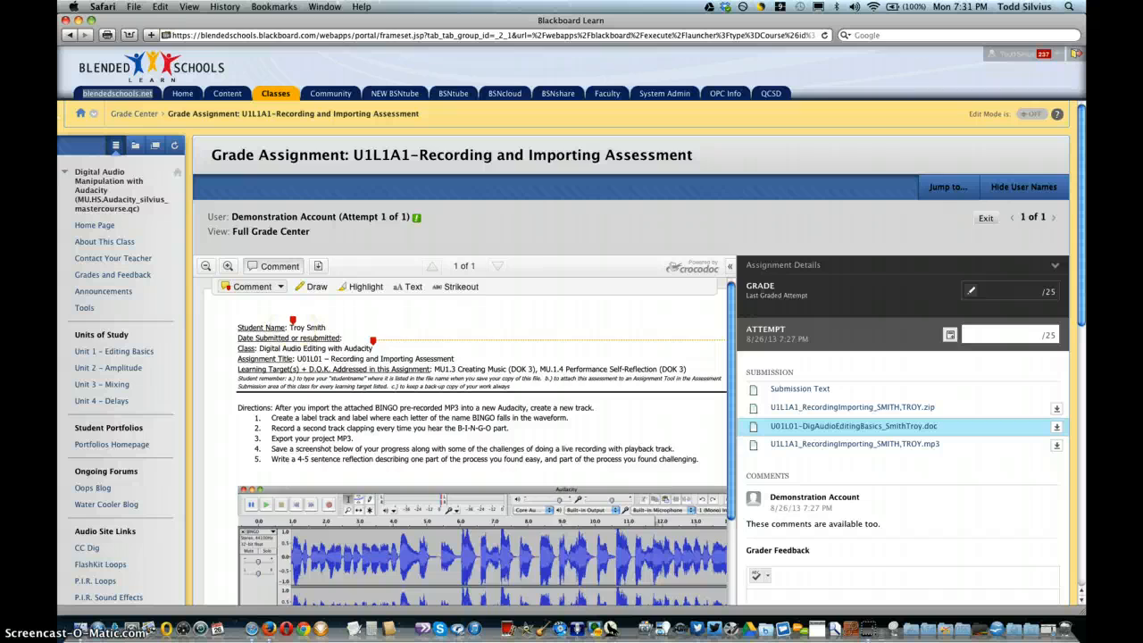
pyautogui.click(293, 322)
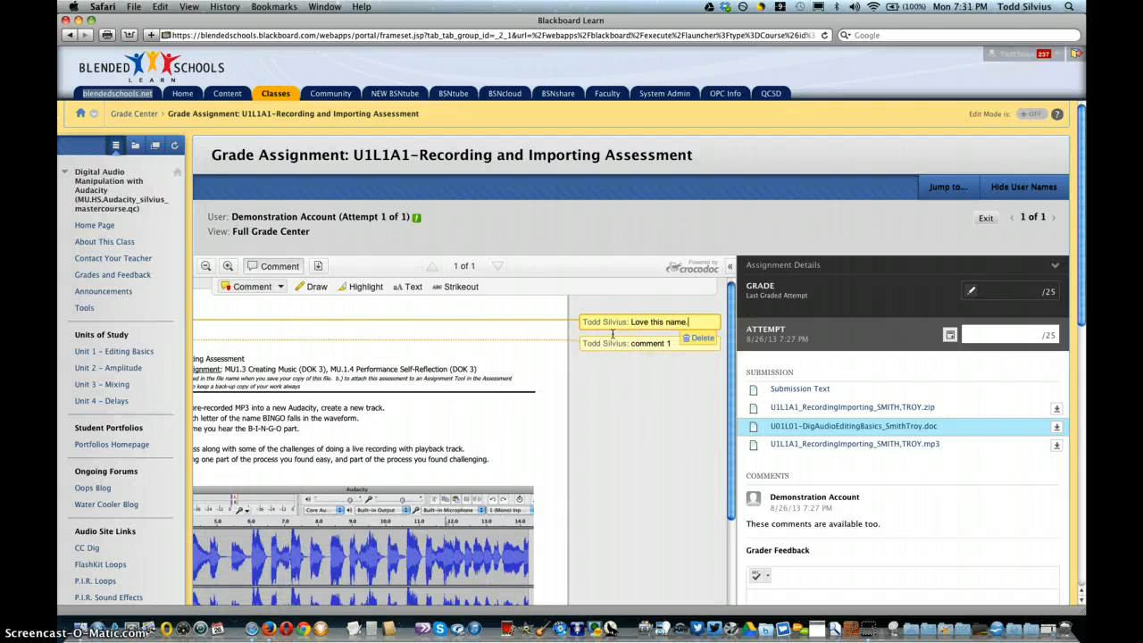
pyautogui.click(702, 403)
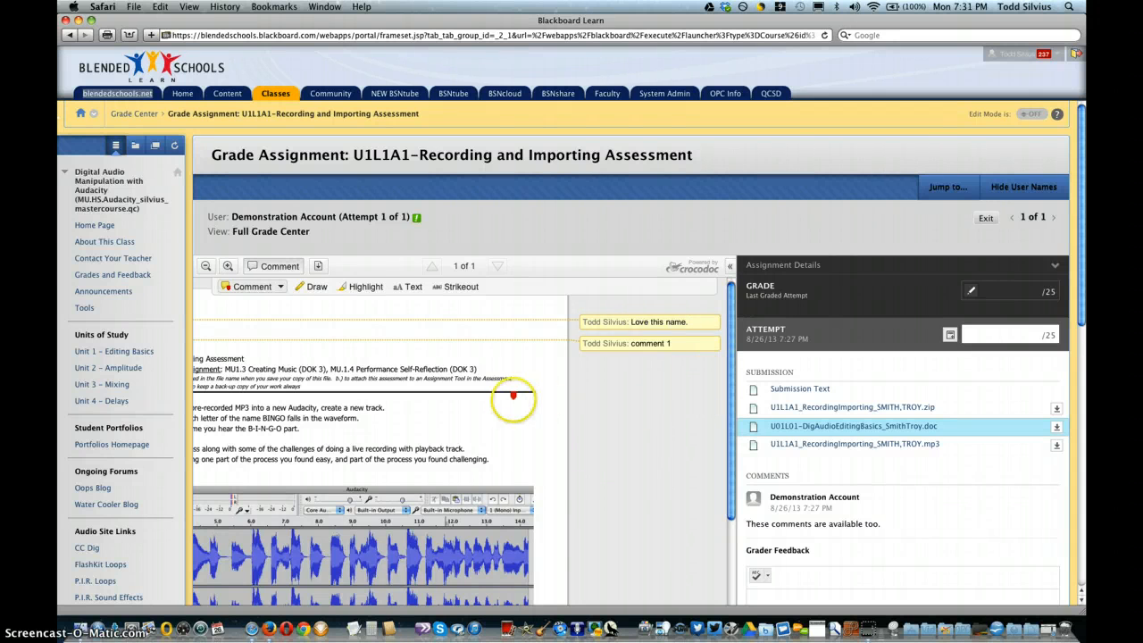
pyautogui.hscroll(-5, 514, 395)
pyautogui.hscroll(5, 514, 396)
pyautogui.moveTo(717, 326)
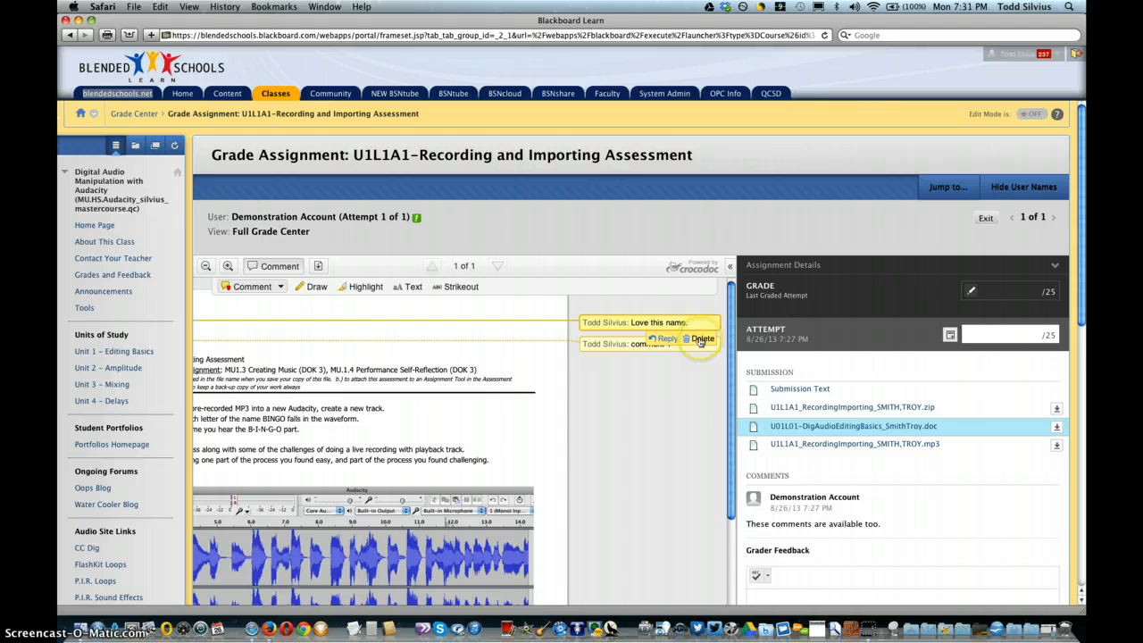
pyautogui.click(702, 340)
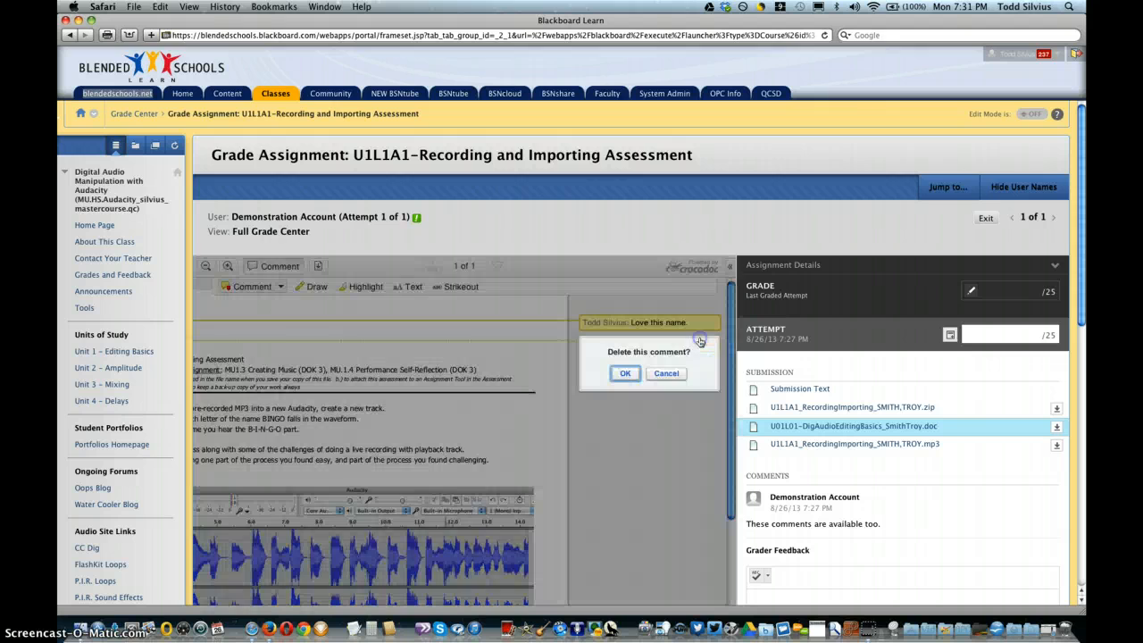
pyautogui.click(665, 374)
# Step: Add an area comment reading "what's this?" around the Assignment Title line and move its box onto the start of the upper waveform
pyautogui.hscroll(-5, 629, 409)
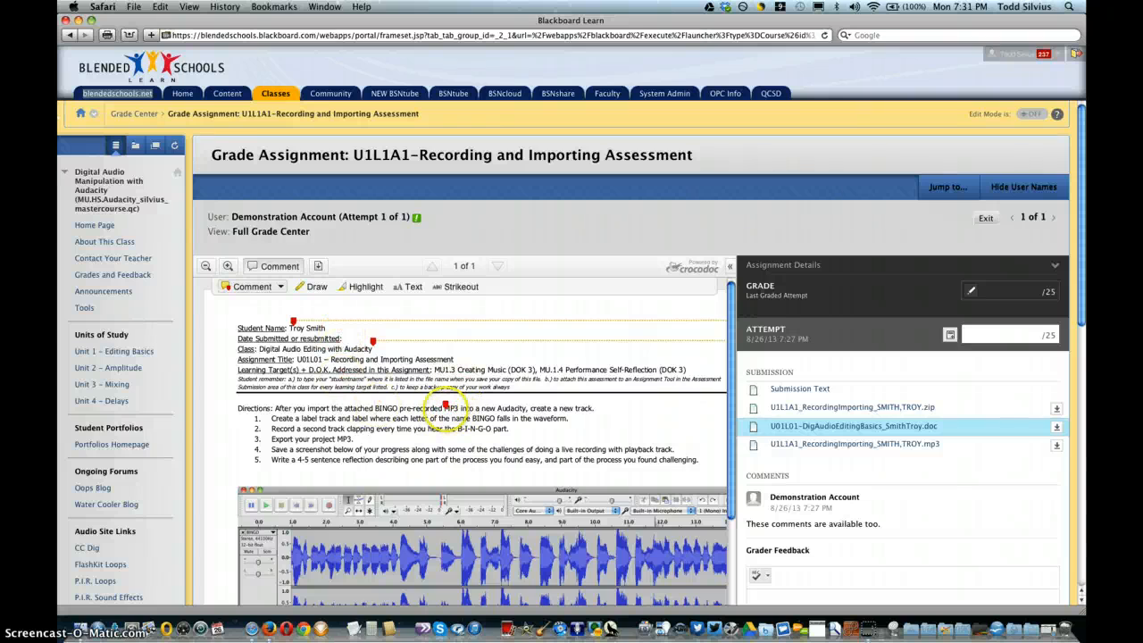
pyautogui.scroll(-3, 474, 494)
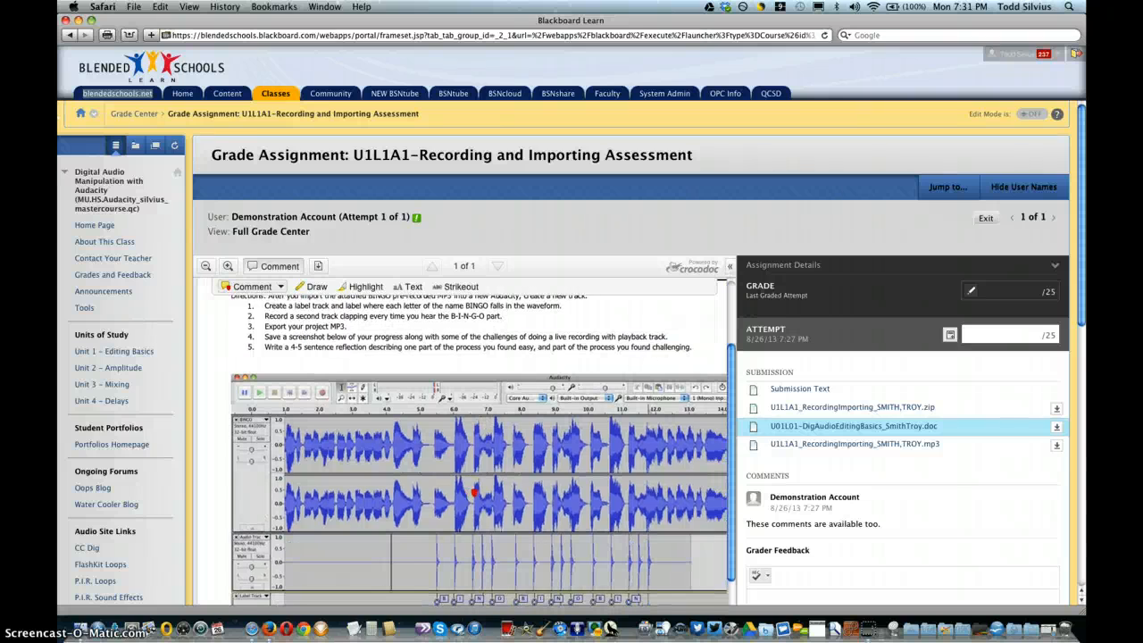
pyautogui.hscroll(2, 474, 493)
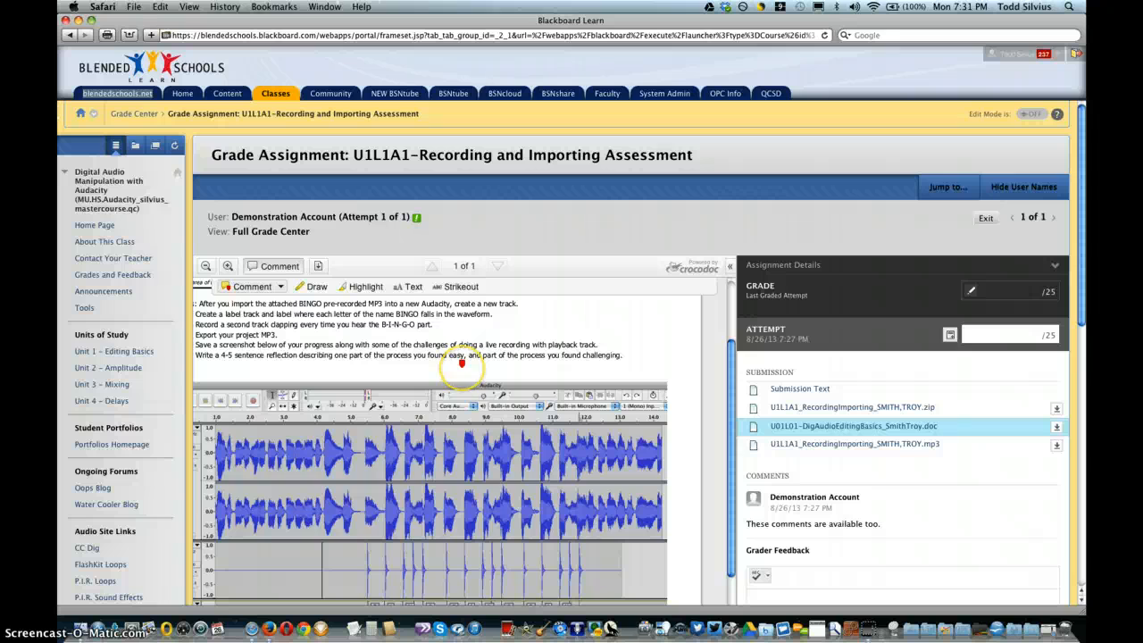
pyautogui.scroll(3, 462, 362)
pyautogui.hscroll(-2, 462, 362)
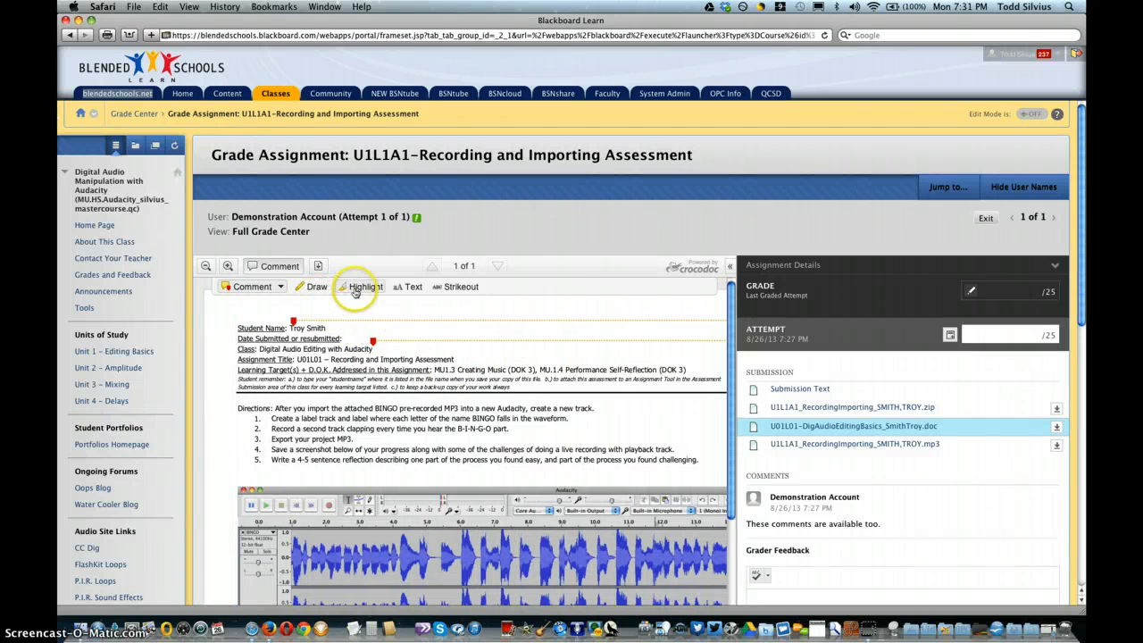
pyautogui.click(280, 287)
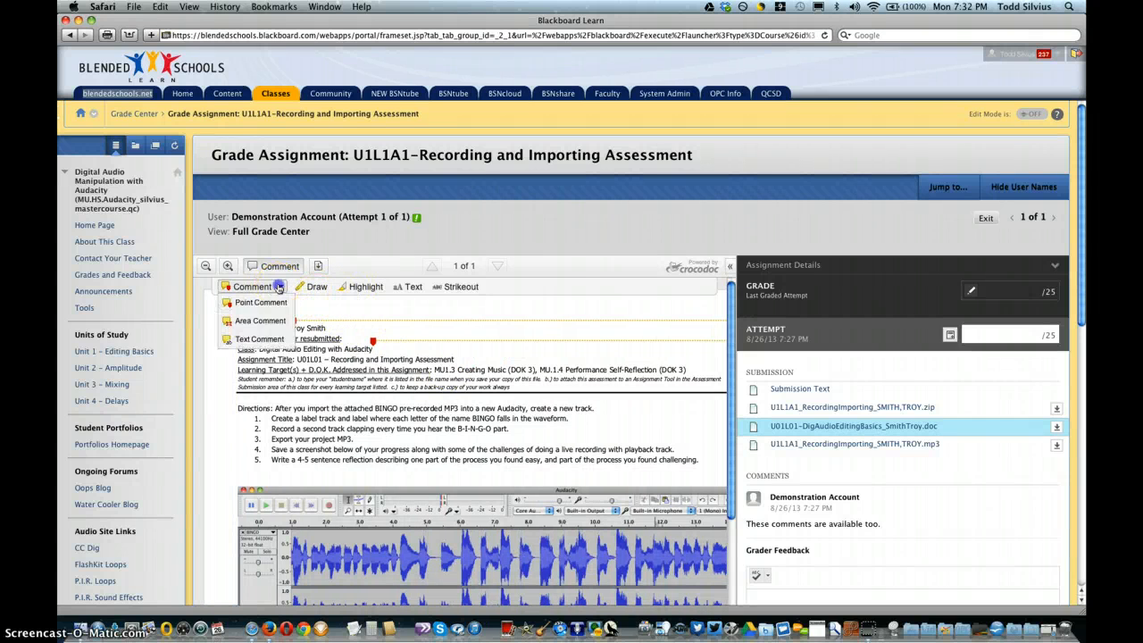
pyautogui.click(261, 321)
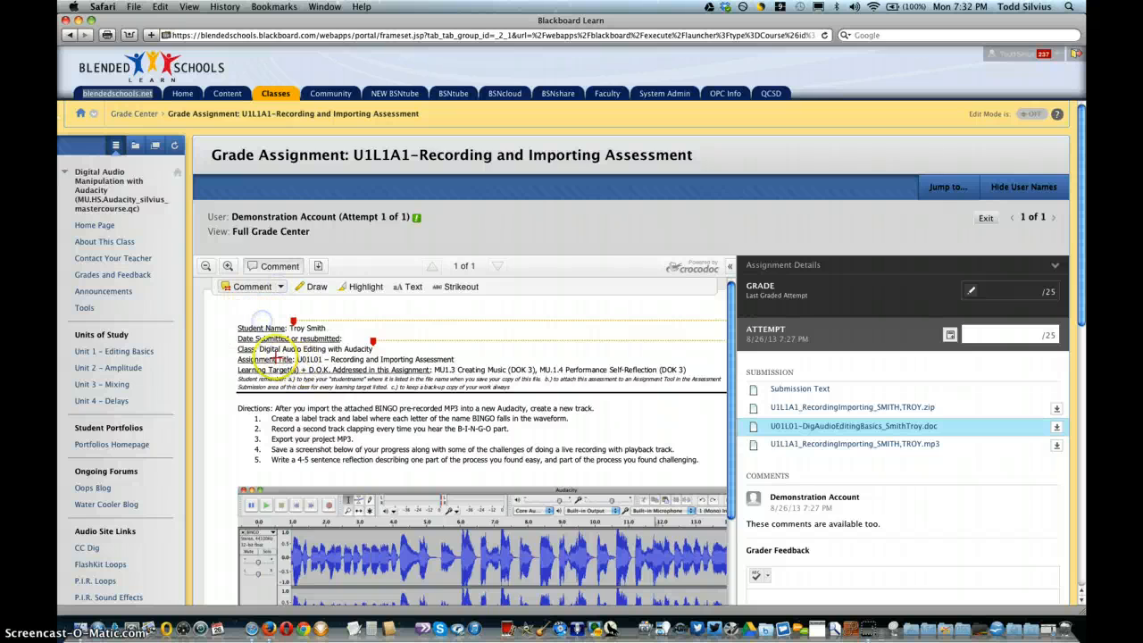
pyautogui.moveTo(275, 357); pyautogui.dragTo(396, 386)
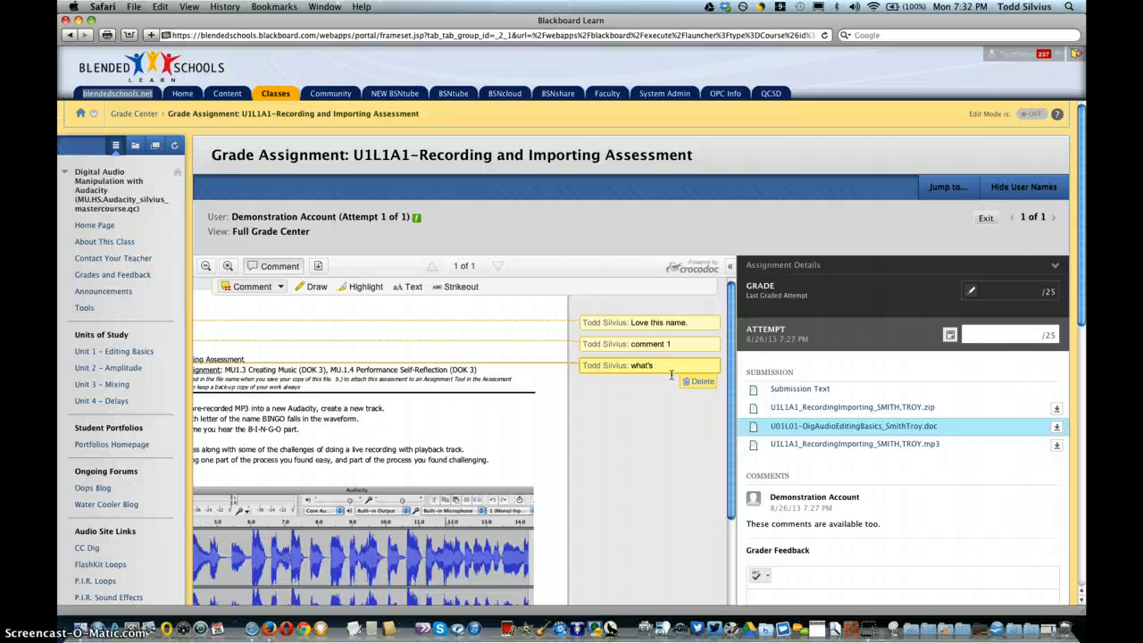
pyautogui.click(672, 457)
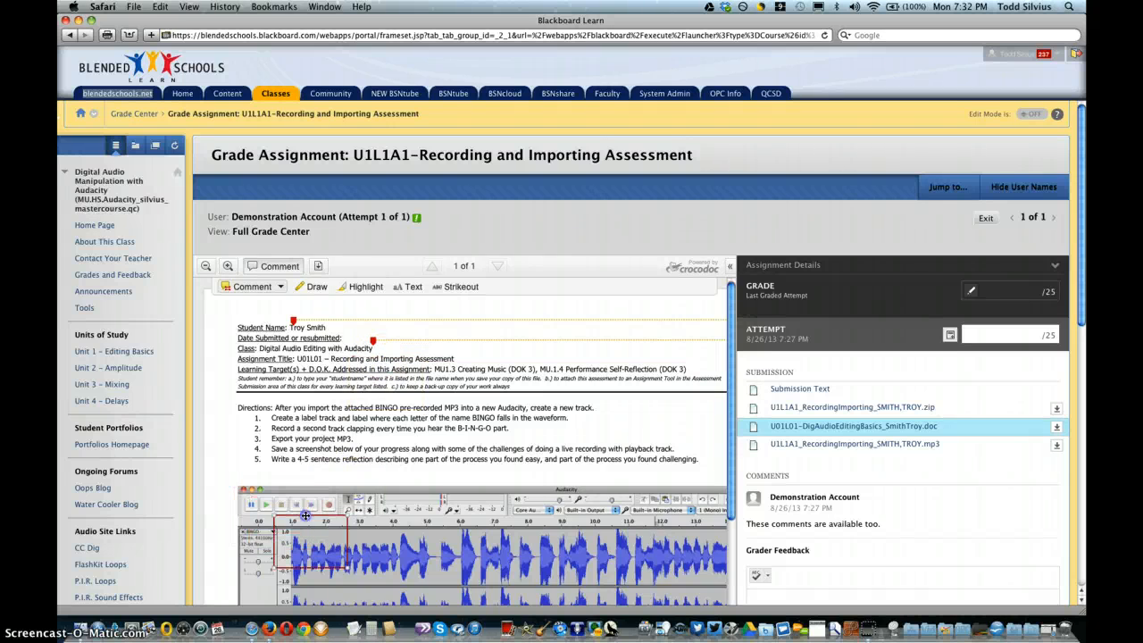
pyautogui.hscroll(5, 440, 469)
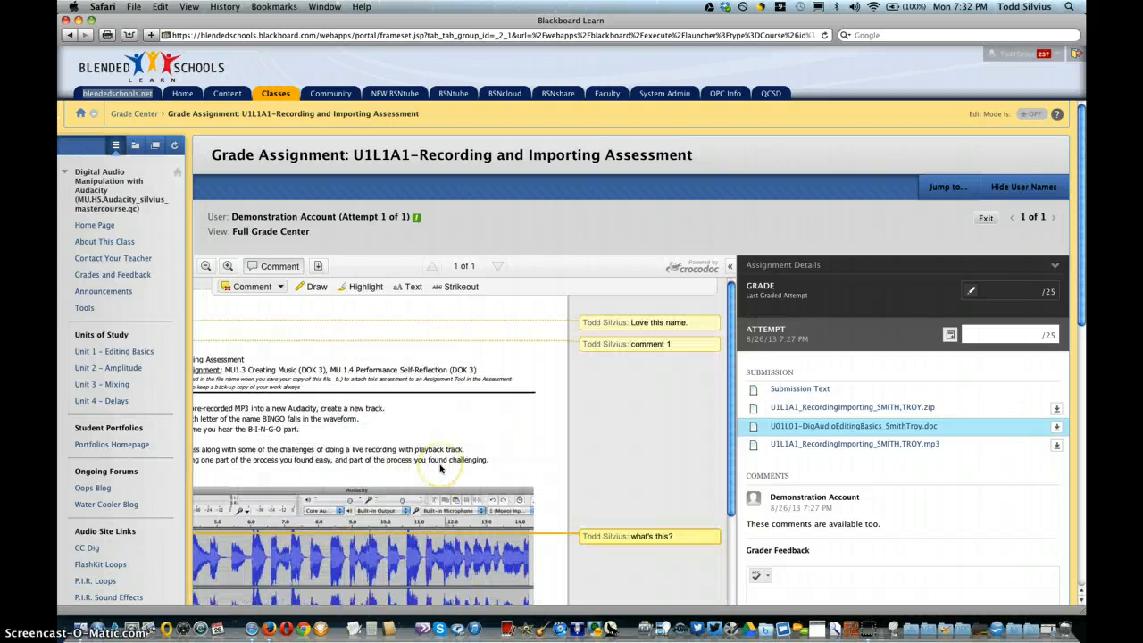
pyautogui.hscroll(-5, 440, 469)
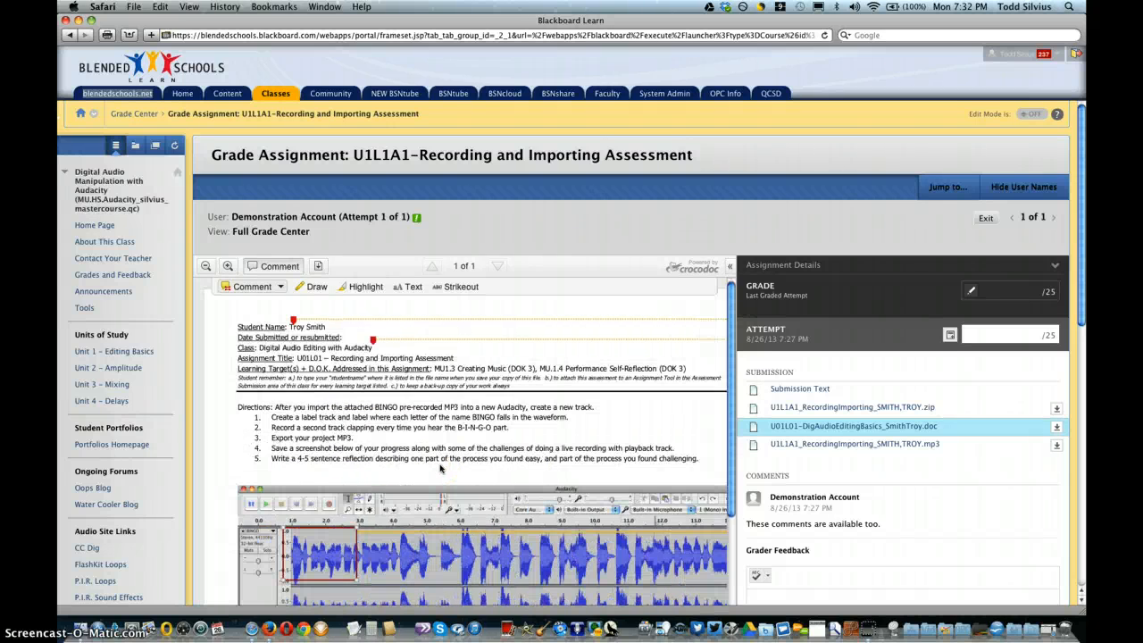
pyautogui.click(279, 290)
pyautogui.click(259, 332)
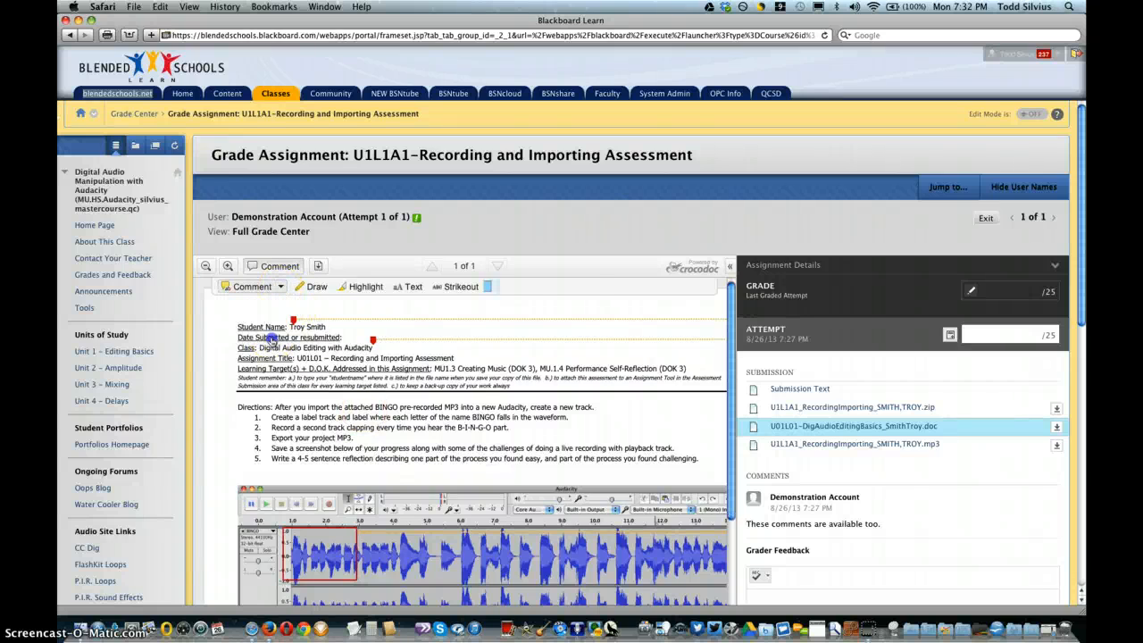
pyautogui.click(422, 336)
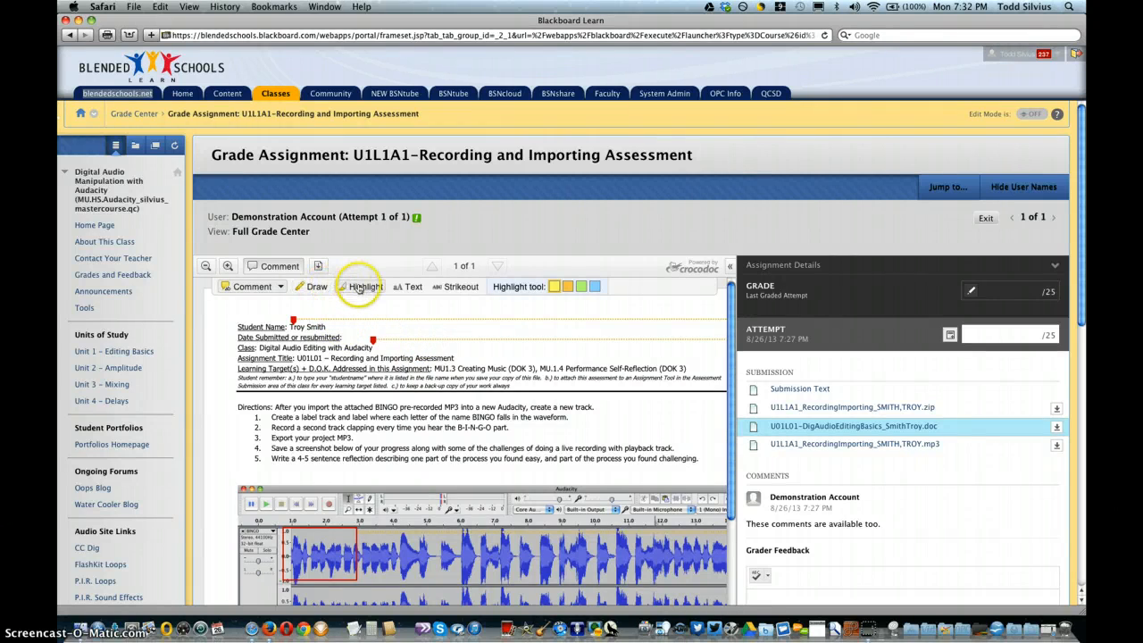
# Step: Highlight "in this Assignment" and the MU1.3 and MU.1.4 learning targets in yellow on the Learning Target(s) line
pyautogui.click(358, 287)
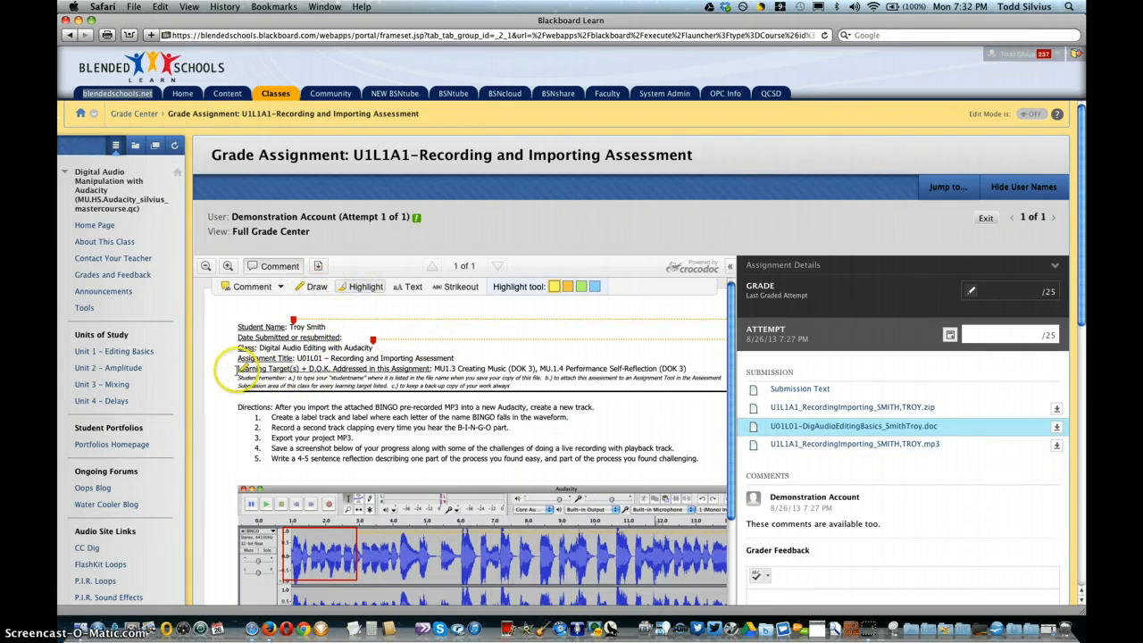
pyautogui.moveTo(238, 370); pyautogui.dragTo(429, 368)
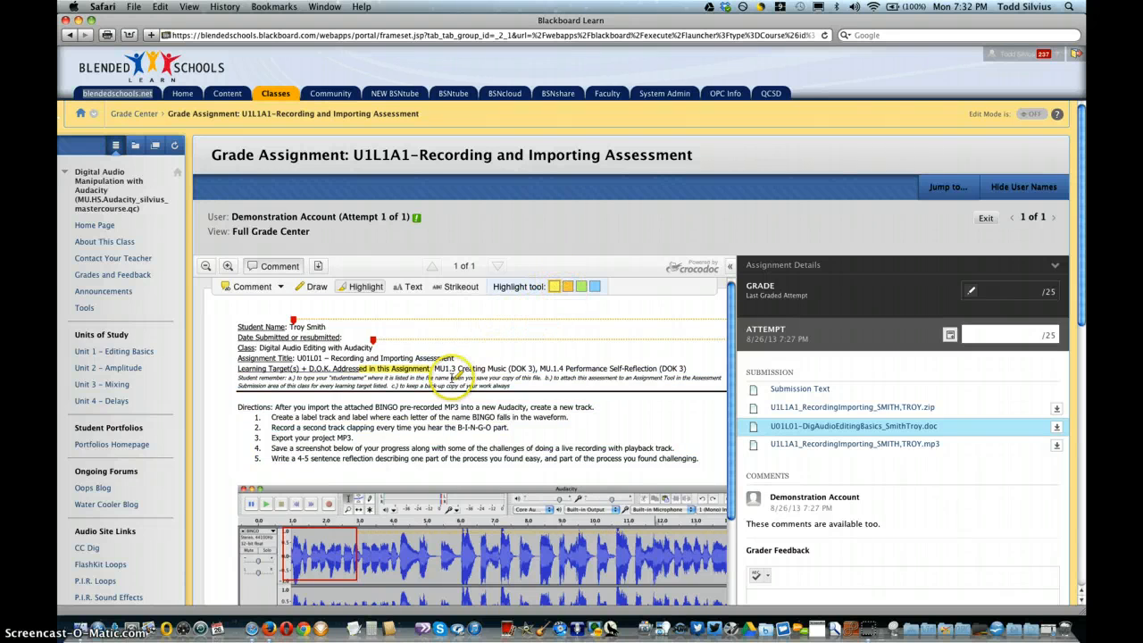
pyautogui.moveTo(437, 367); pyautogui.dragTo(453, 369)
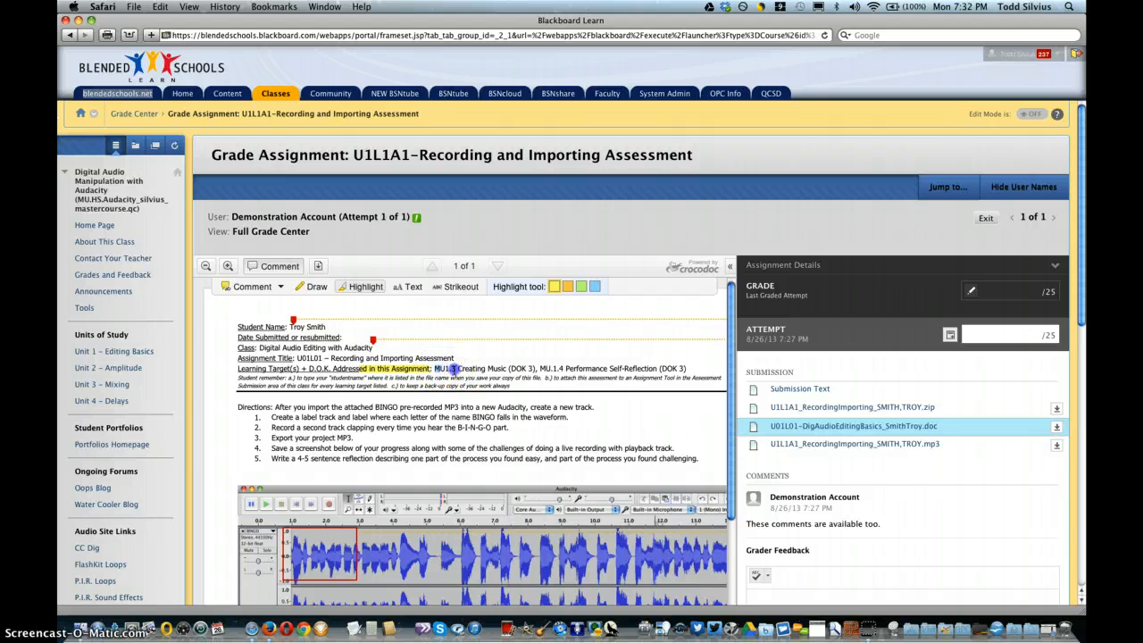
pyautogui.moveTo(547, 369); pyautogui.dragTo(686, 368)
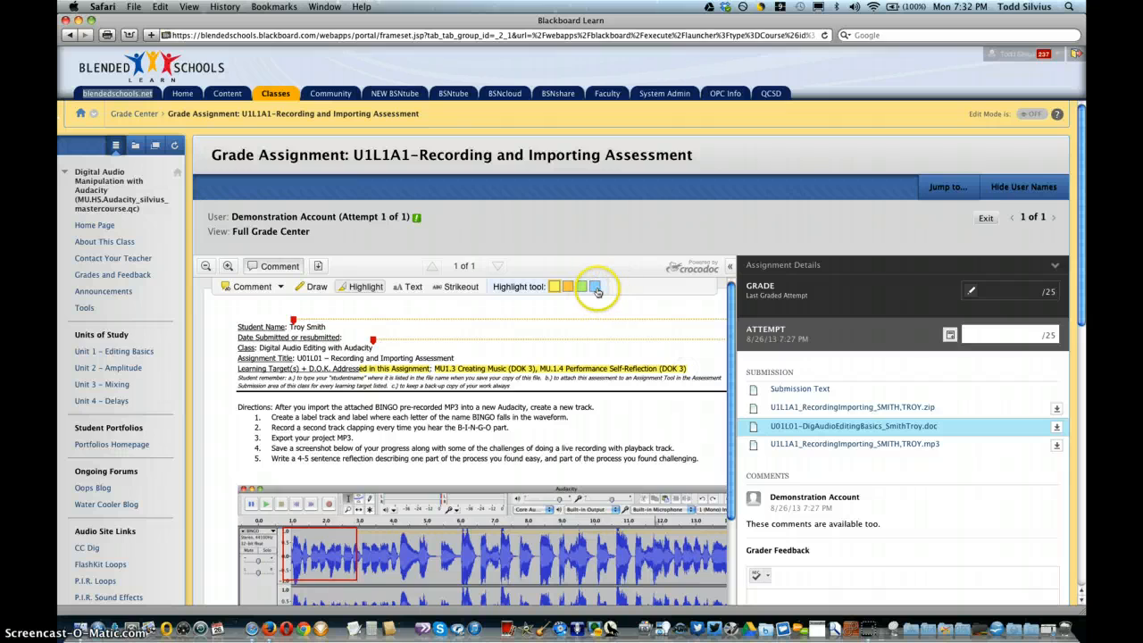
# Step: Highlight "Audio Editing with Audacity" in blue on the document's Class line
pyautogui.click(437, 368)
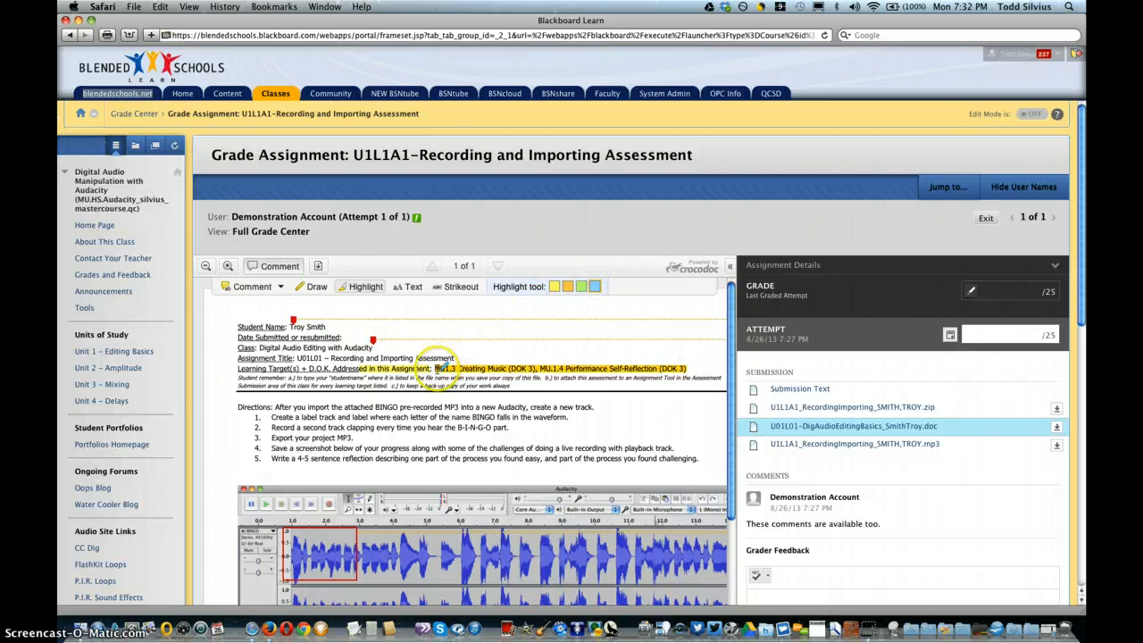
pyautogui.click(438, 368)
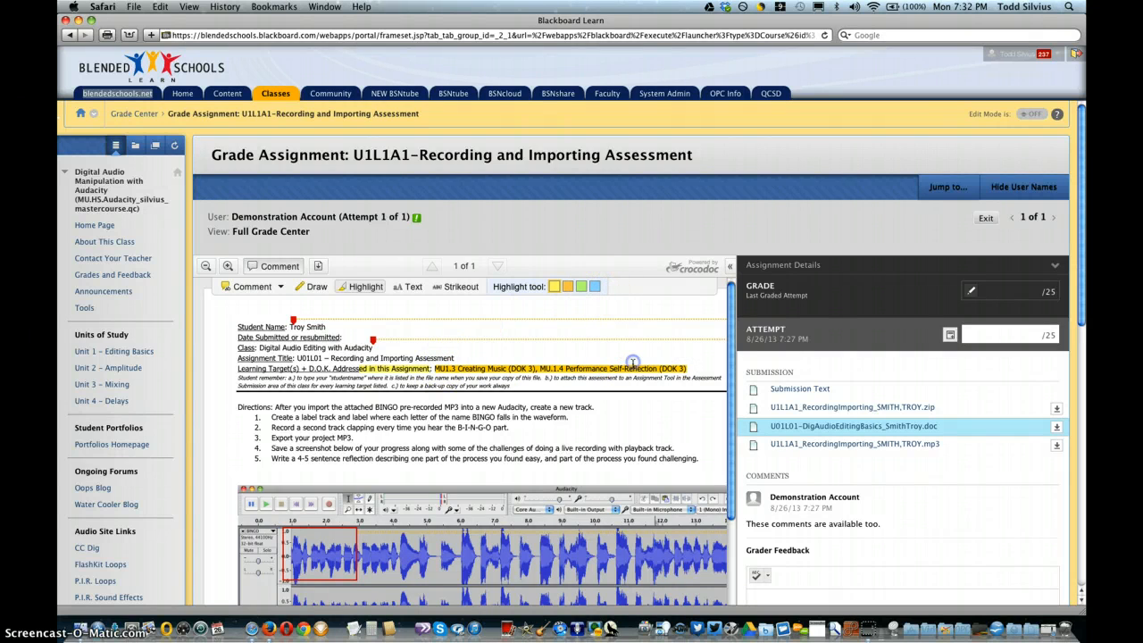
pyautogui.click(255, 382)
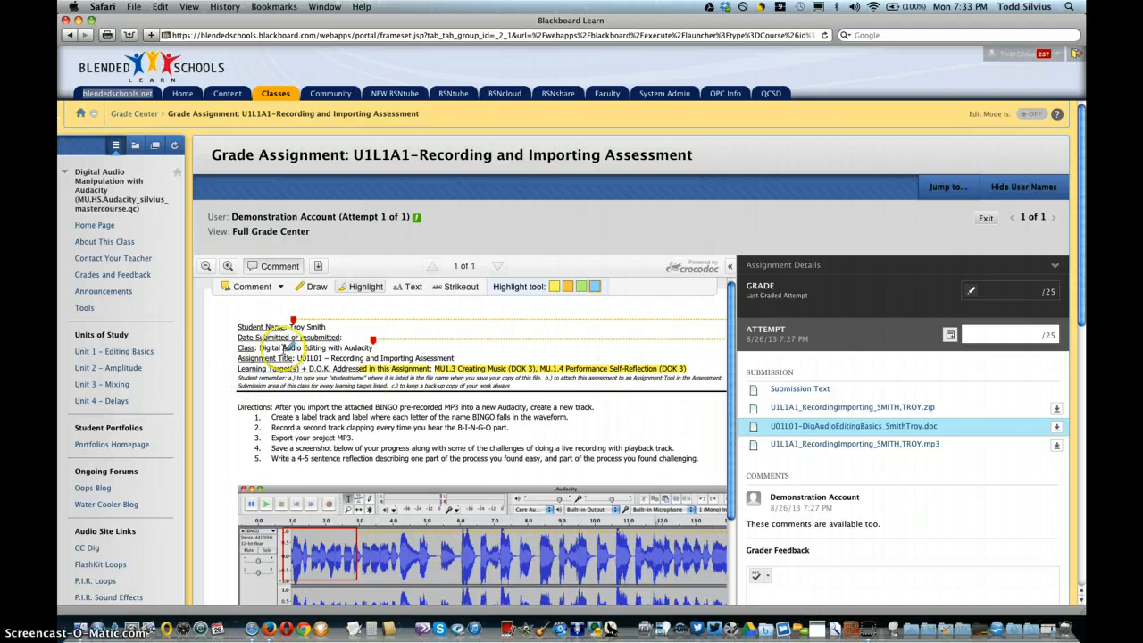
pyautogui.moveTo(284, 349); pyautogui.dragTo(368, 347)
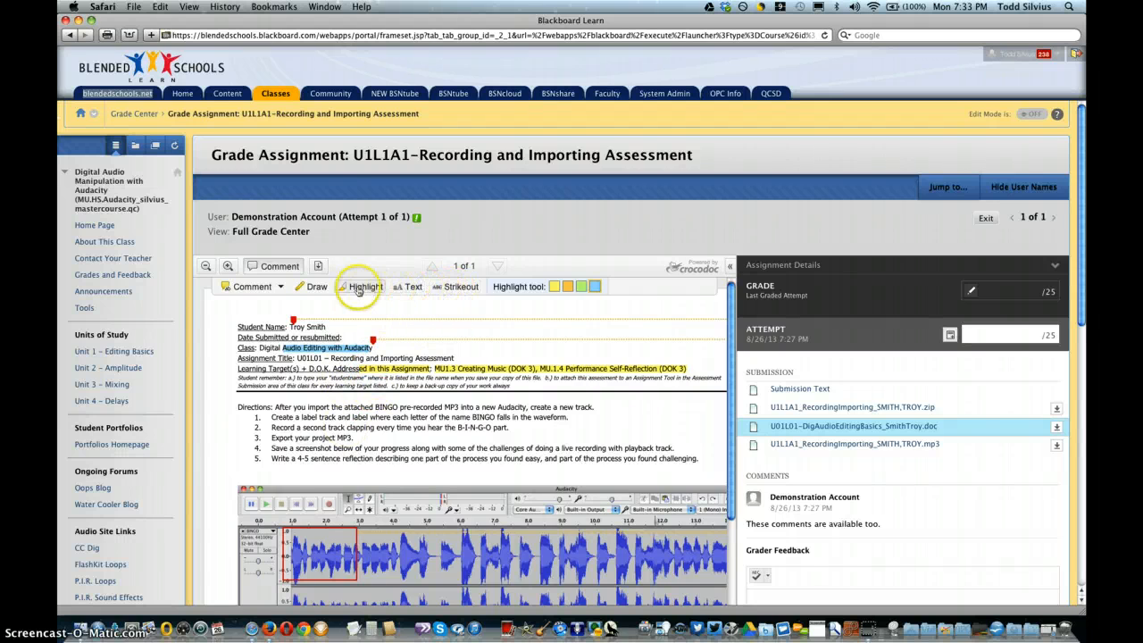
# Step: Draw a red freehand circle and note at the first clap in the Audacity screenshot, and discard the drawing
pyautogui.click(314, 287)
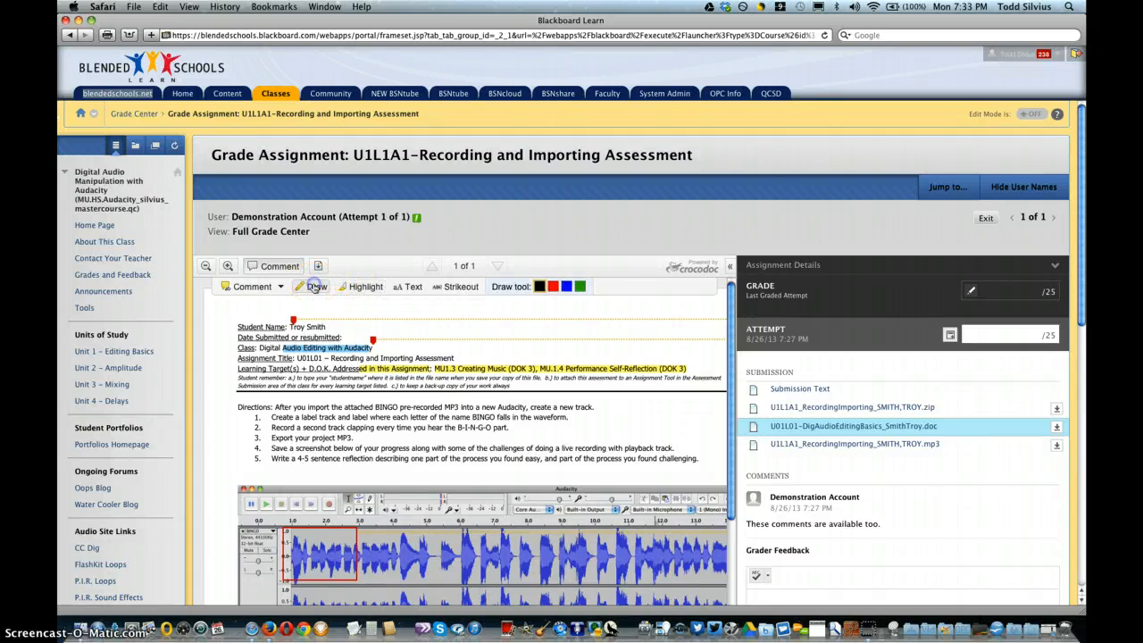
pyautogui.click(555, 286)
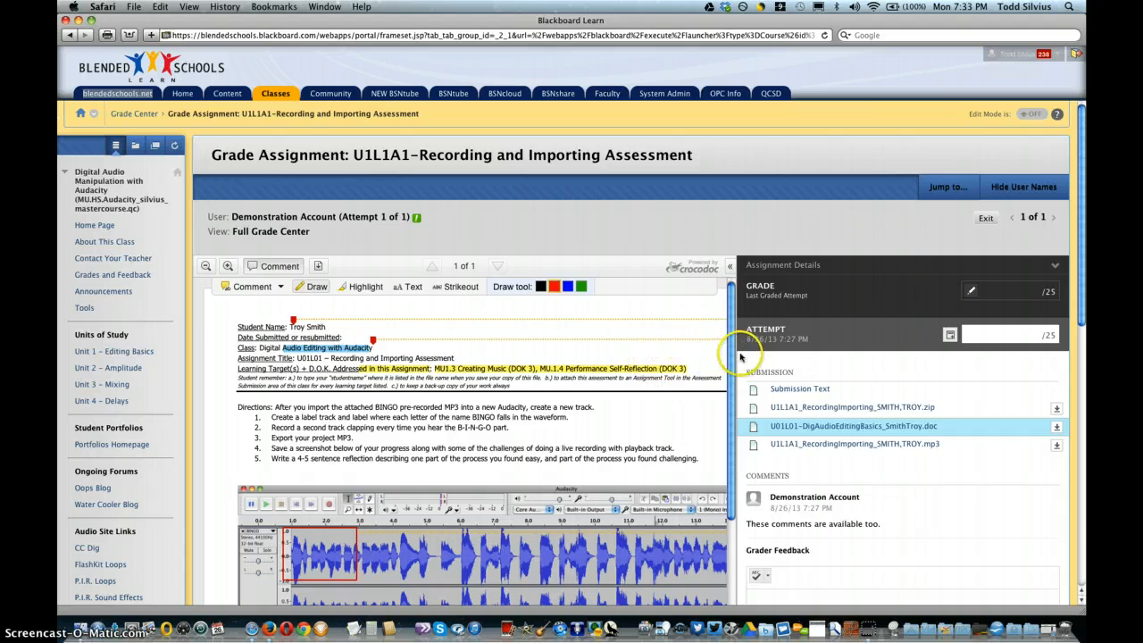
pyautogui.moveTo(734, 357); pyautogui.dragTo(741, 476)
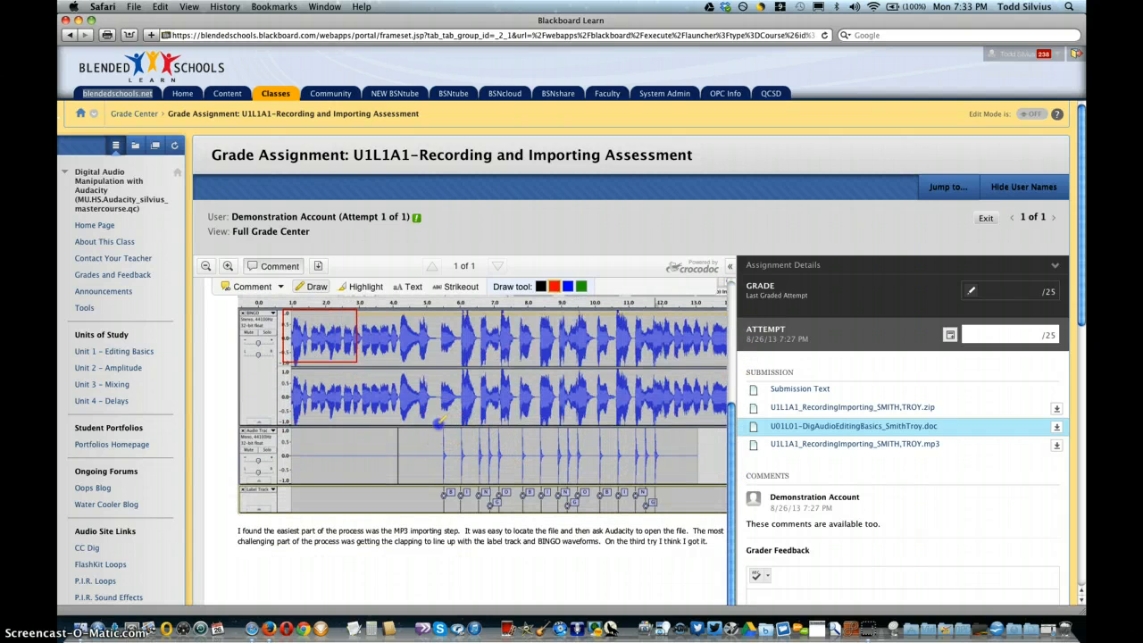
pyautogui.moveTo(439, 425); pyautogui.dragTo(504, 387)
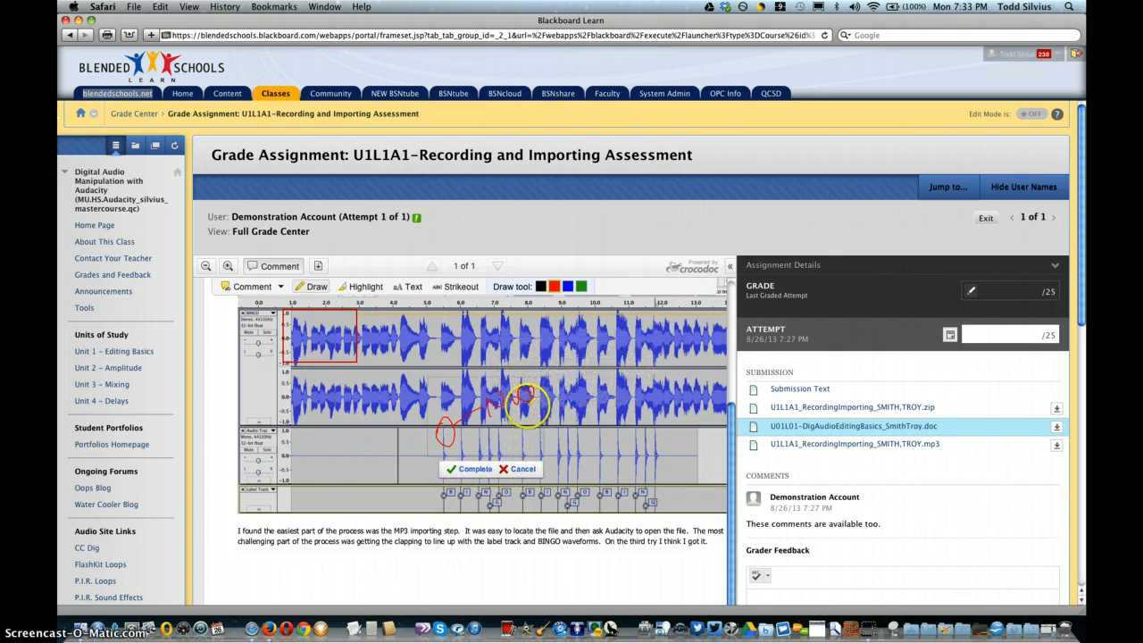
pyautogui.click(521, 470)
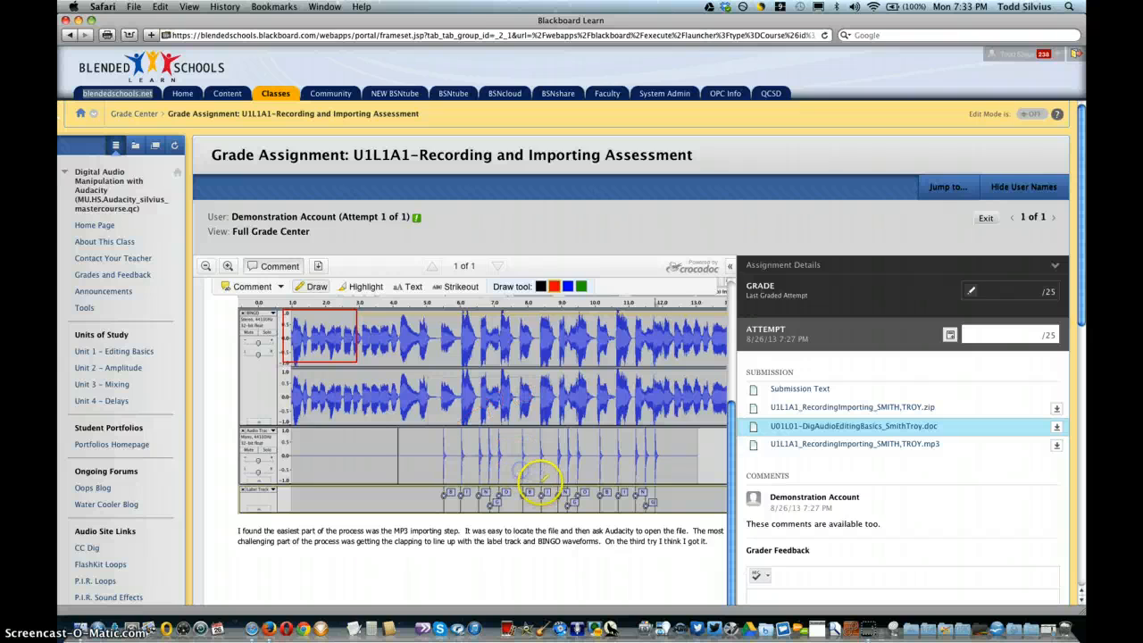
# Step: Draw a blue freehand circle with the note "yes." at the first clap, complete it and move it slightly lower
pyautogui.click(569, 288)
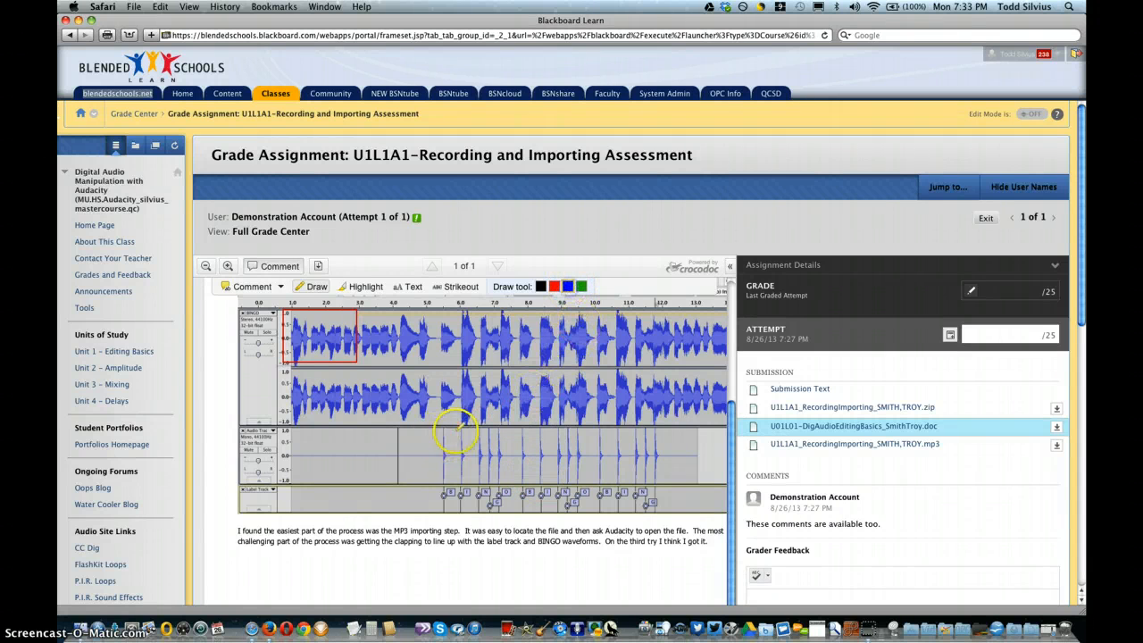
pyautogui.moveTo(431, 423); pyautogui.dragTo(416, 496)
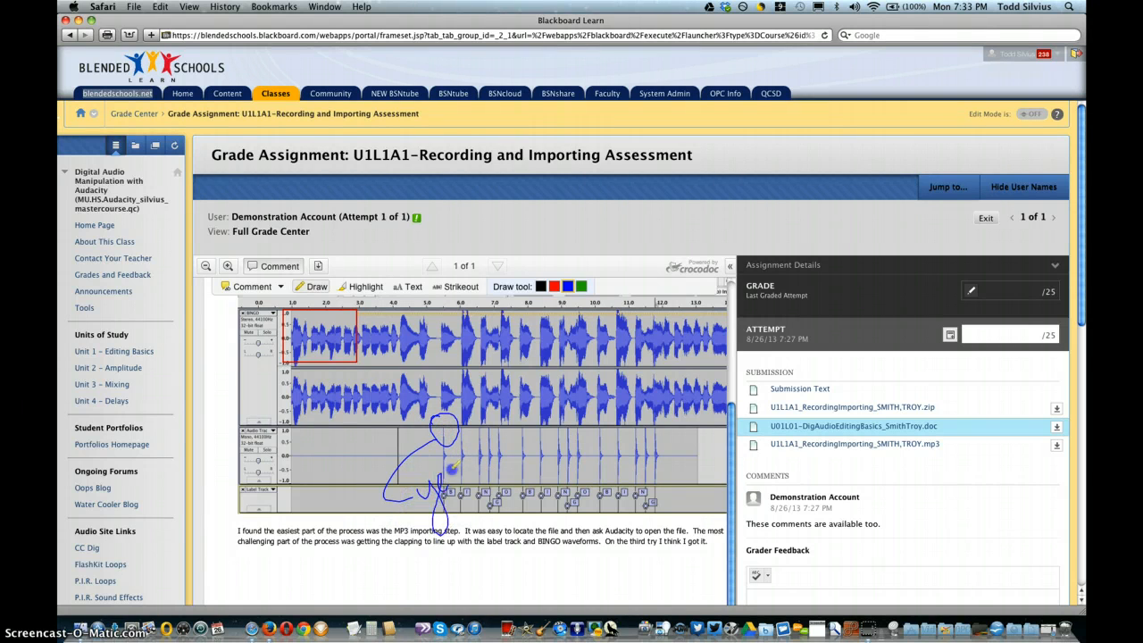
pyautogui.moveTo(469, 459); pyautogui.dragTo(471, 471)
pyautogui.click(404, 560)
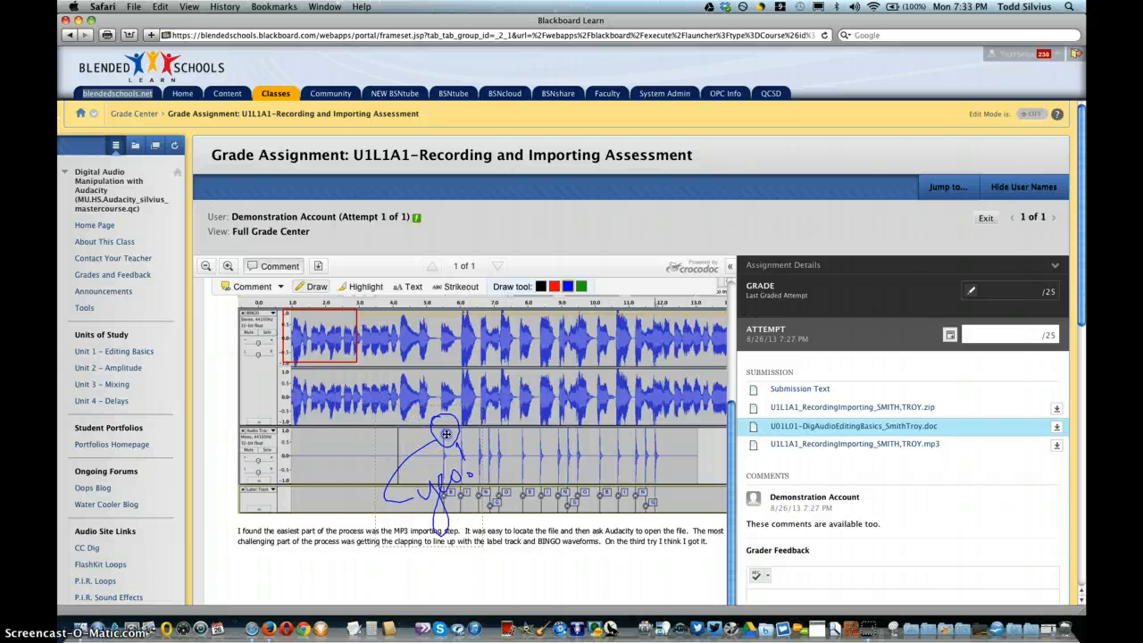
pyautogui.moveTo(433, 424)
pyautogui.mouseDown()
pyautogui.moveTo(522, 384)
pyautogui.moveTo(390, 457)
pyautogui.moveTo(448, 471)
pyautogui.mouseUp()
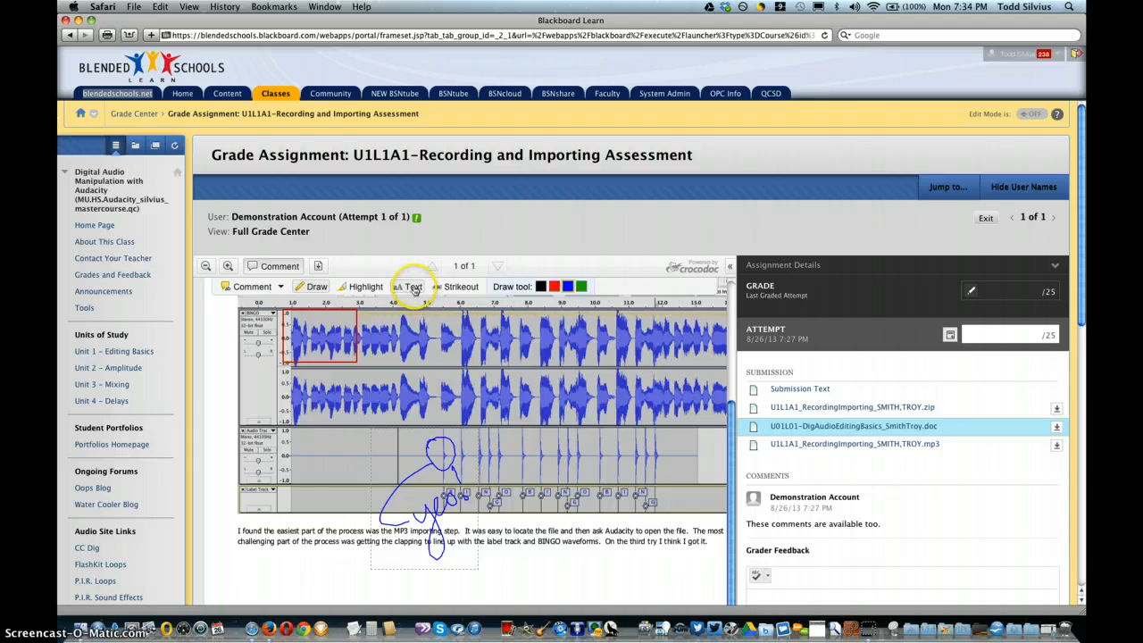
# Step: Leave the Draw tool and hide the document's annotation tools
pyautogui.click(315, 286)
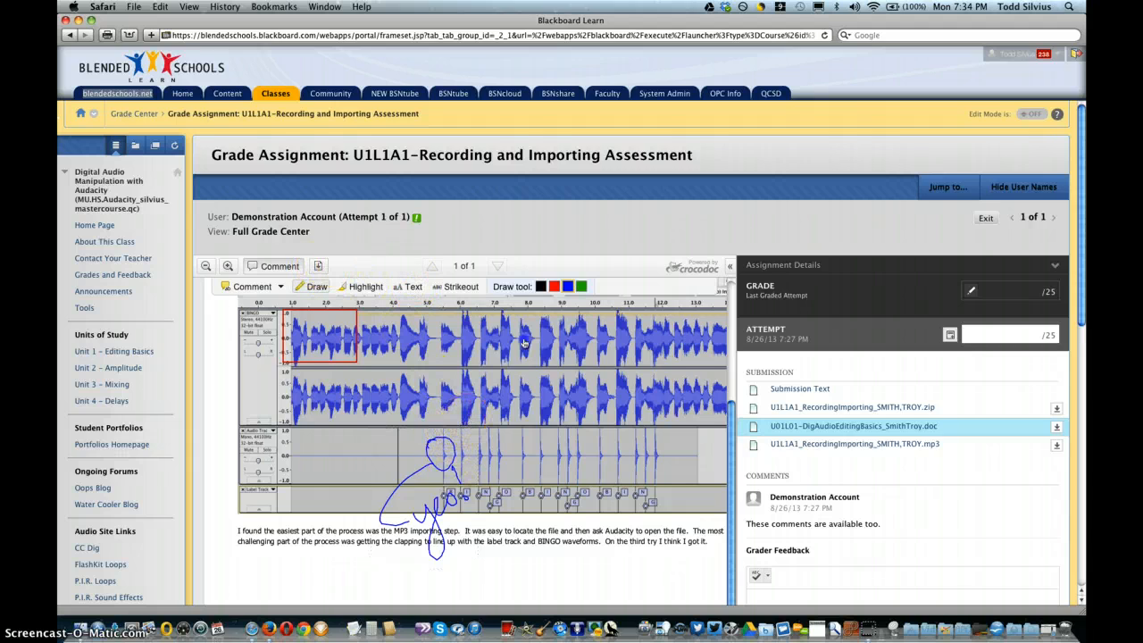
pyautogui.click(325, 288)
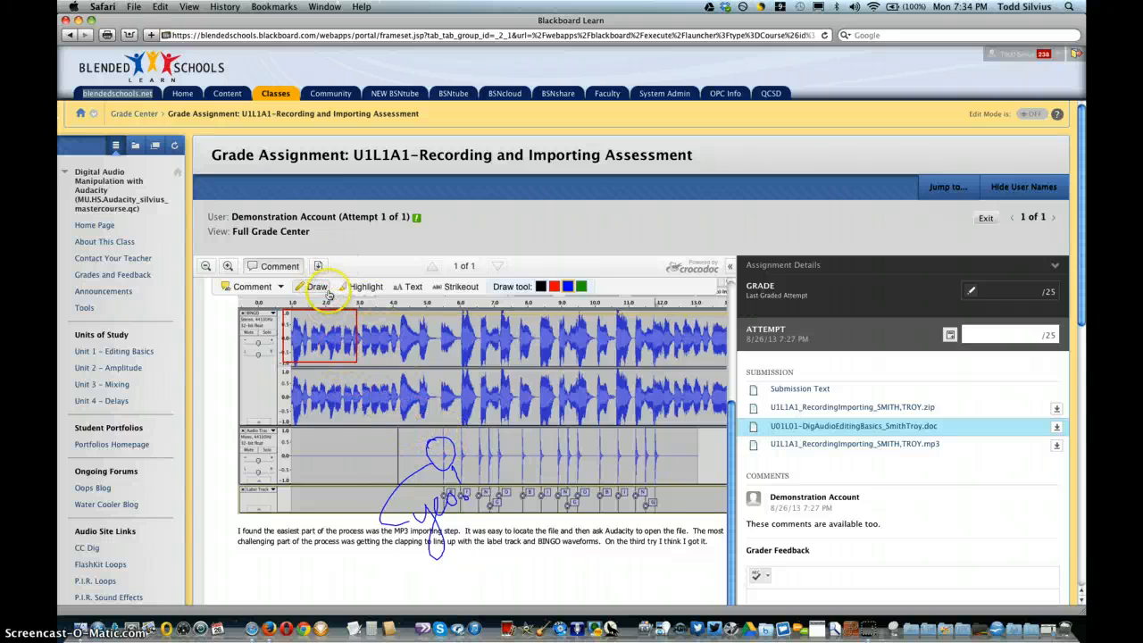
pyautogui.click(286, 268)
# Step: Download the submitted document as an annotated PDF including comments and return to the grading page
pyautogui.click(318, 266)
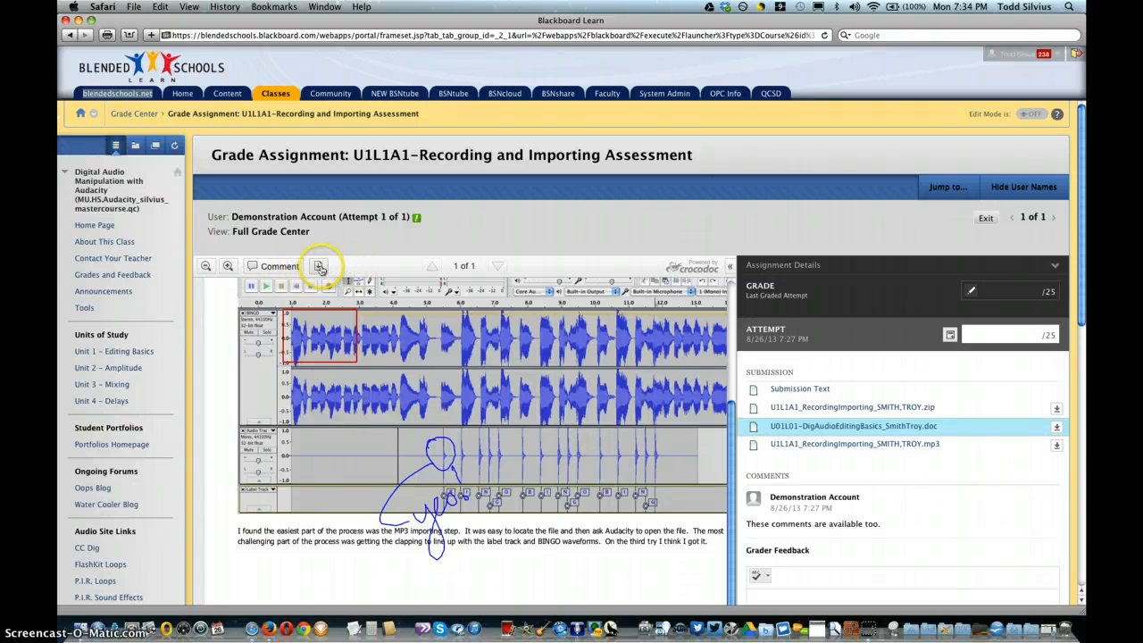
pyautogui.click(318, 266)
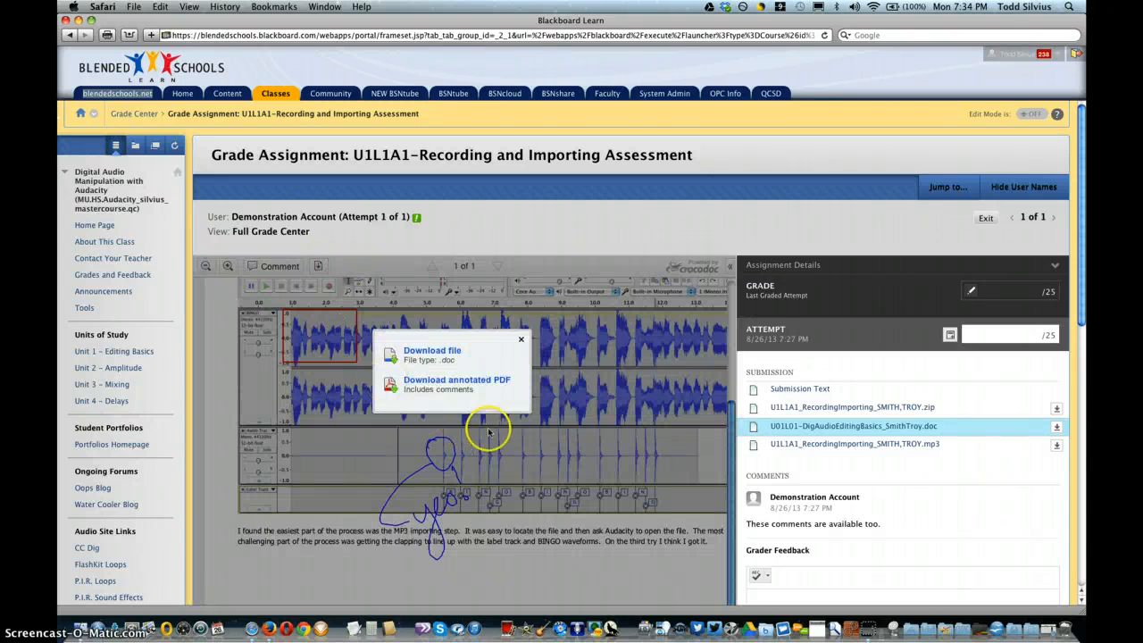
pyautogui.click(455, 383)
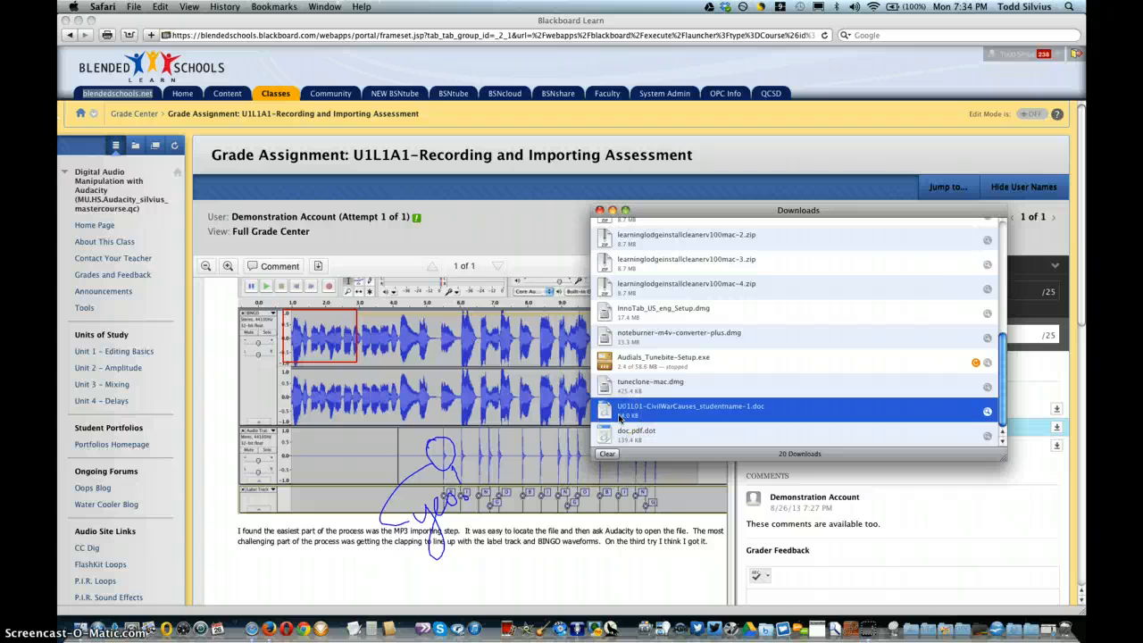
pyautogui.click(375, 261)
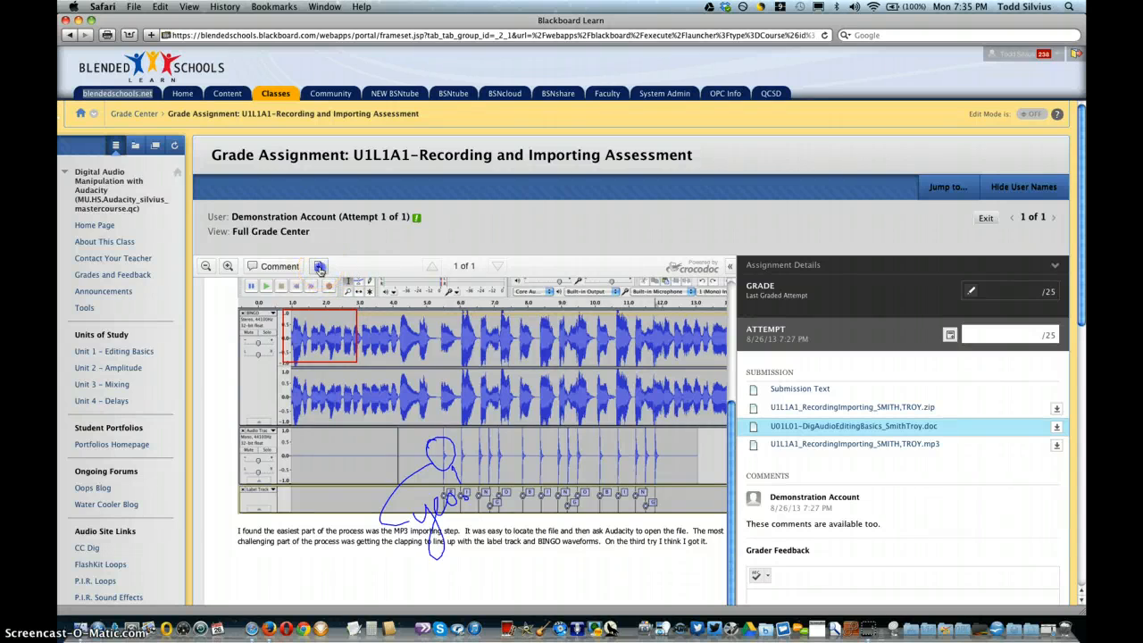
# Step: Download the submitted document in its original .doc format
pyautogui.click(320, 268)
pyautogui.click(432, 350)
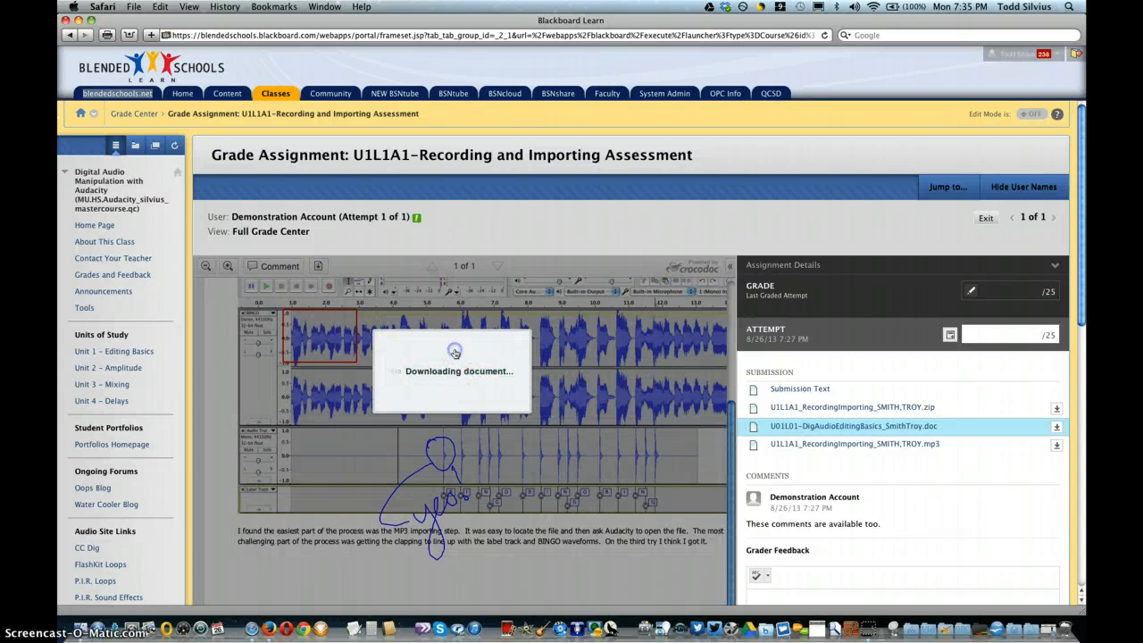
pyautogui.click(1018, 630)
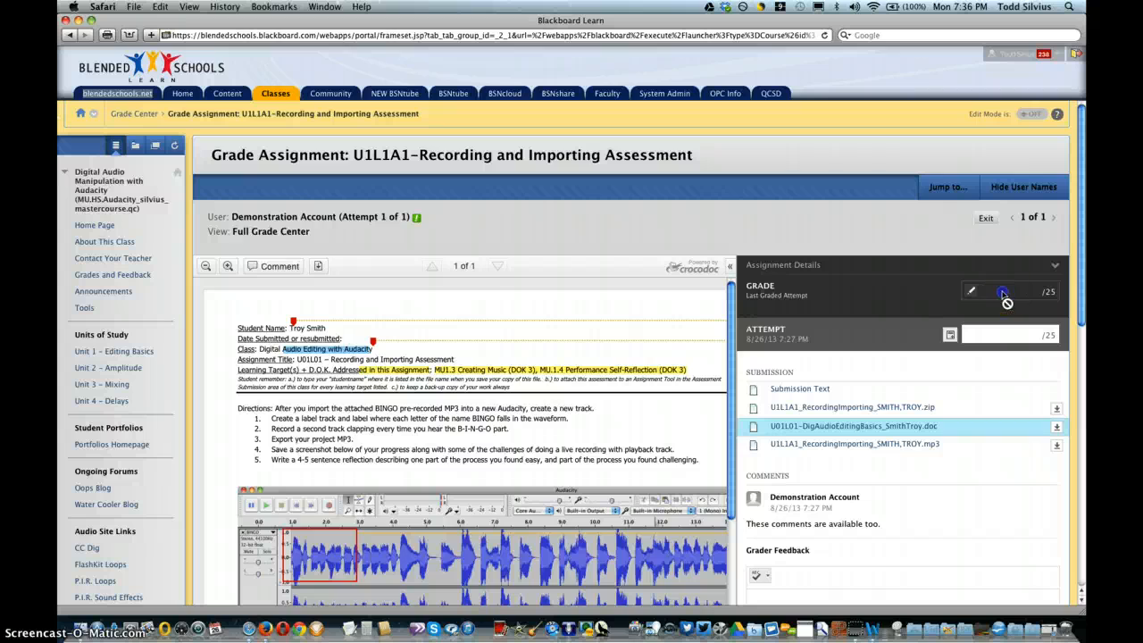
# Step: Override the overall assignment grade with 20 out of 25 and save it
pyautogui.click(970, 290)
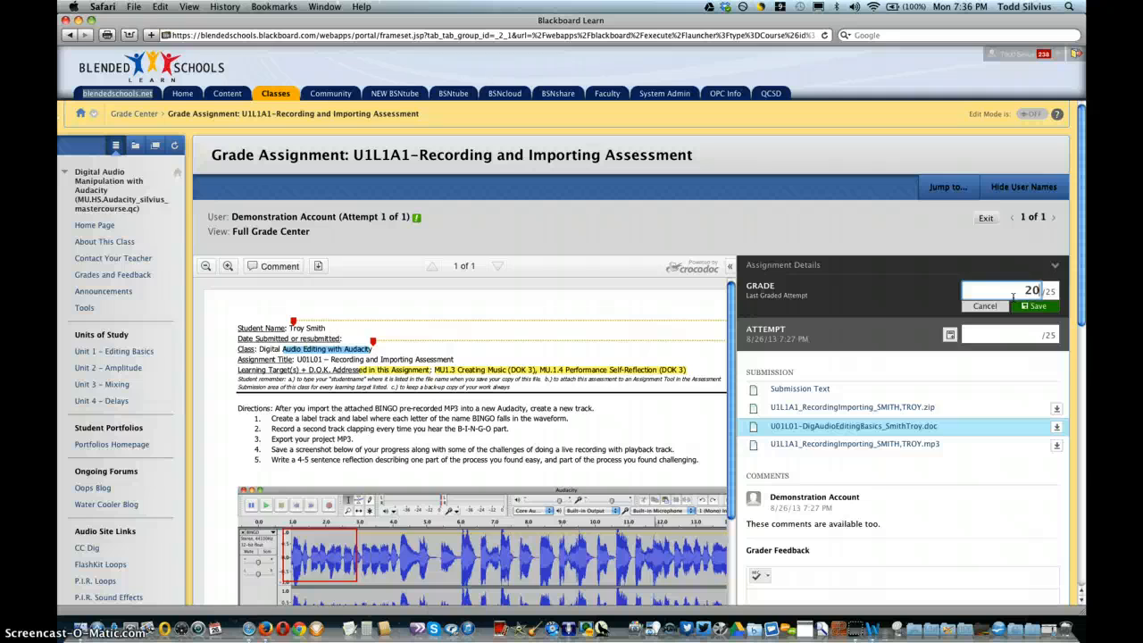
pyautogui.write('20')
pyautogui.click(1033, 305)
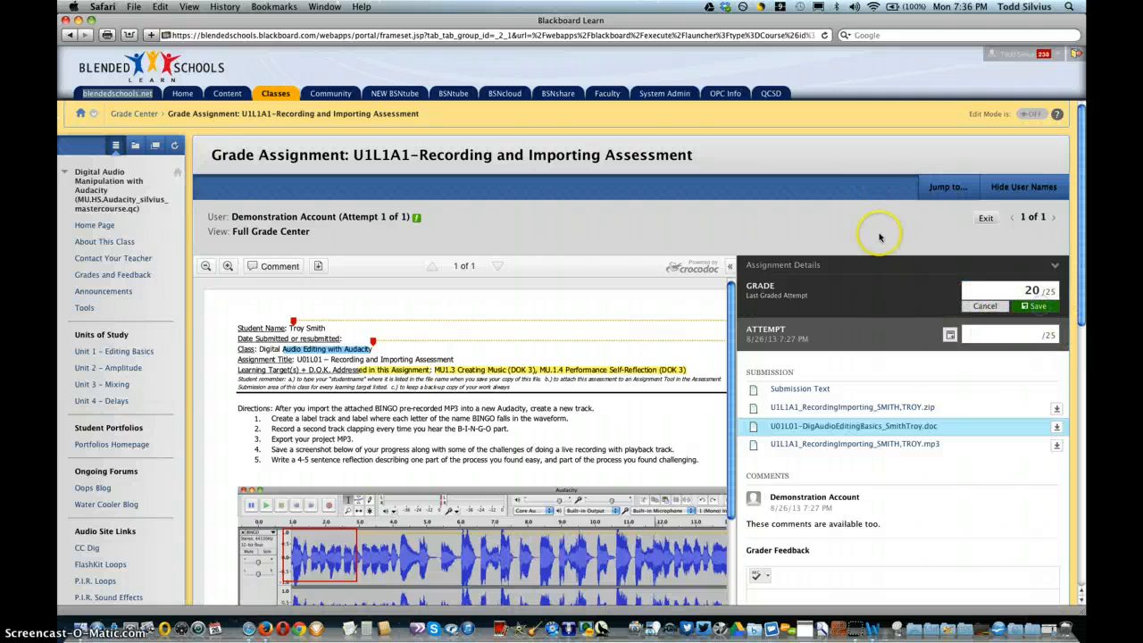
# Step: Enter the grader feedback "Some great feedback right here!" and try to submit the grading
pyautogui.scroll(-5, 897, 297)
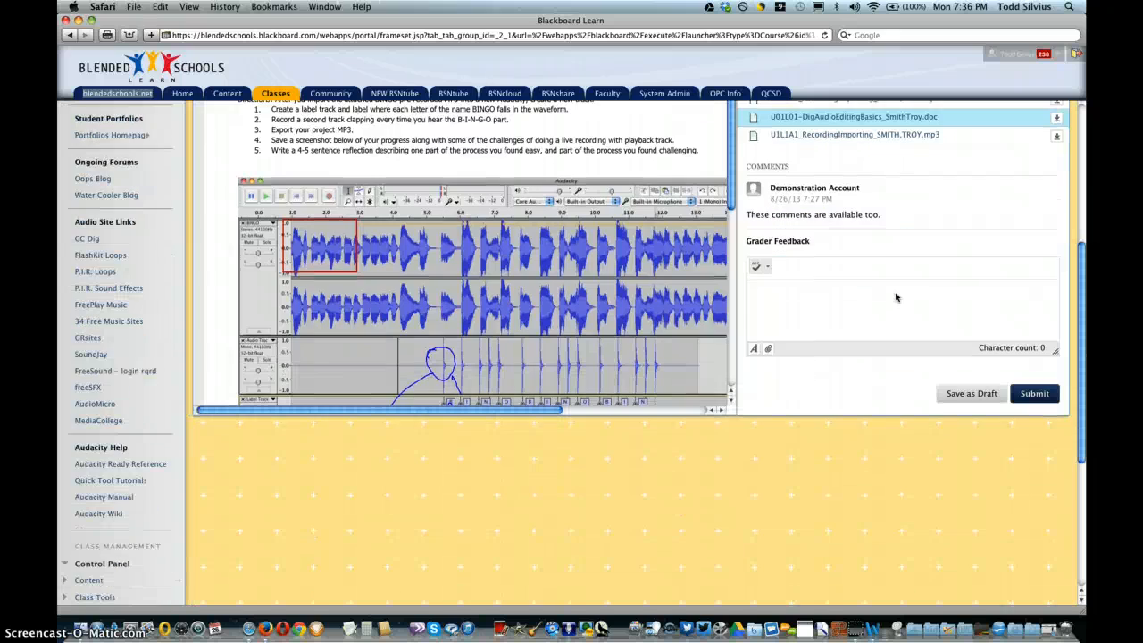
pyautogui.click(875, 306)
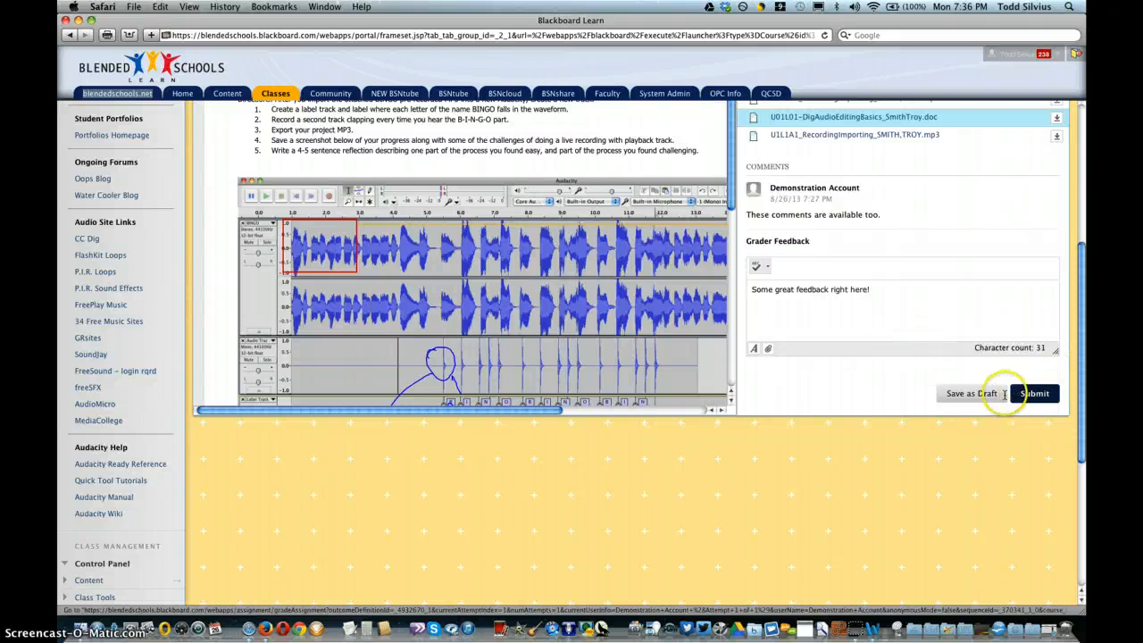
pyautogui.click(1037, 393)
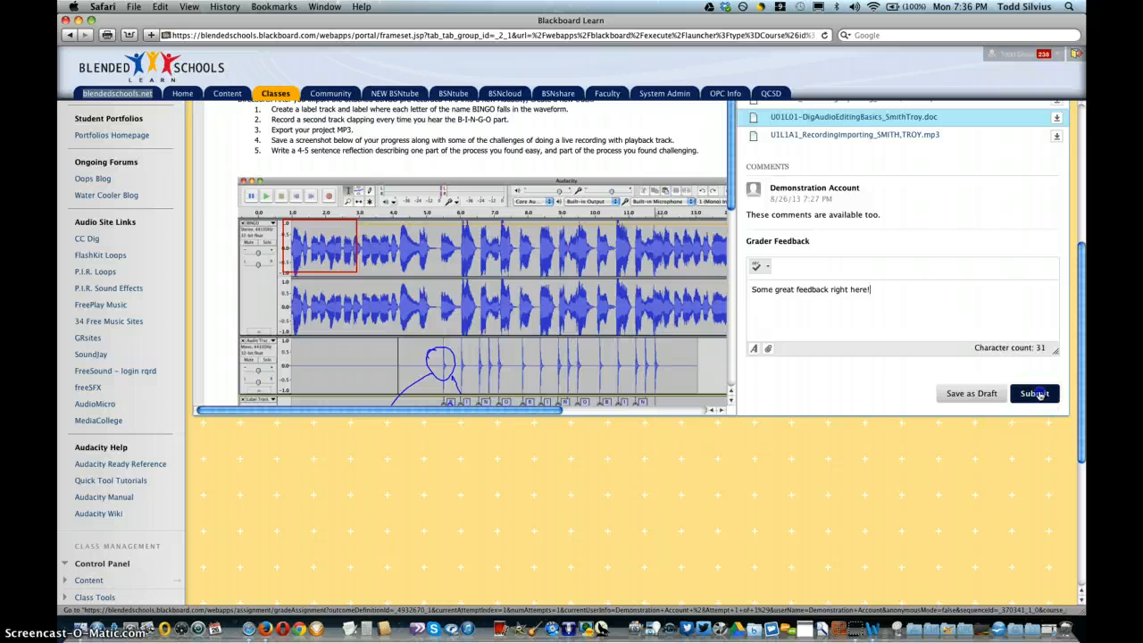
pyautogui.click(668, 220)
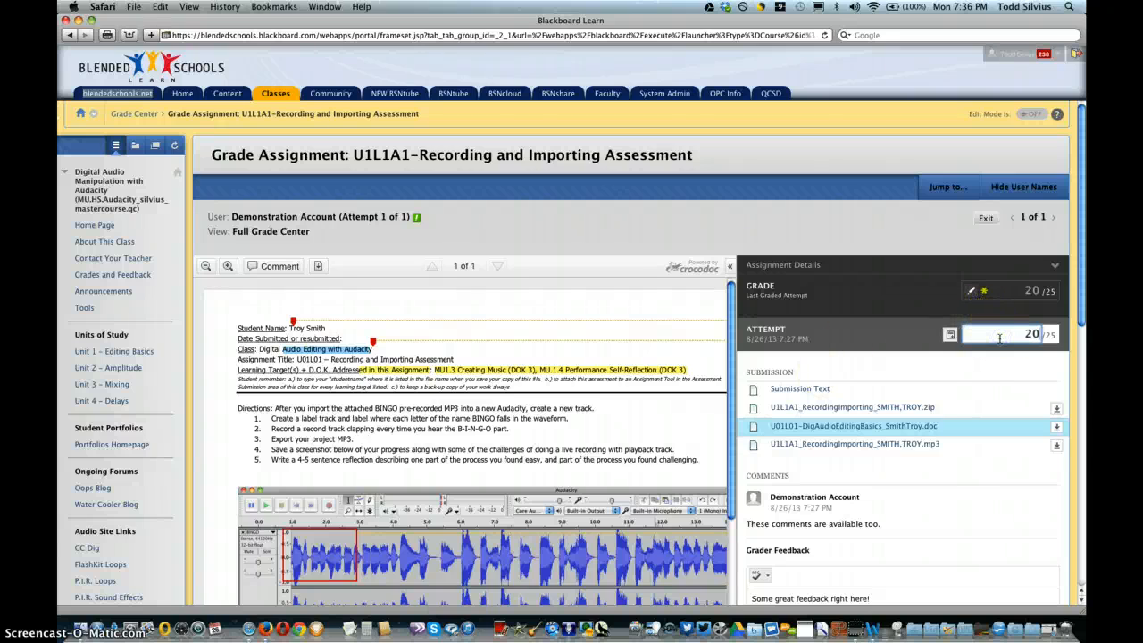
# Step: Set the attempt grade to 20 and try to save a blank value as the override grade
pyautogui.click(963, 350)
pyautogui.click(986, 296)
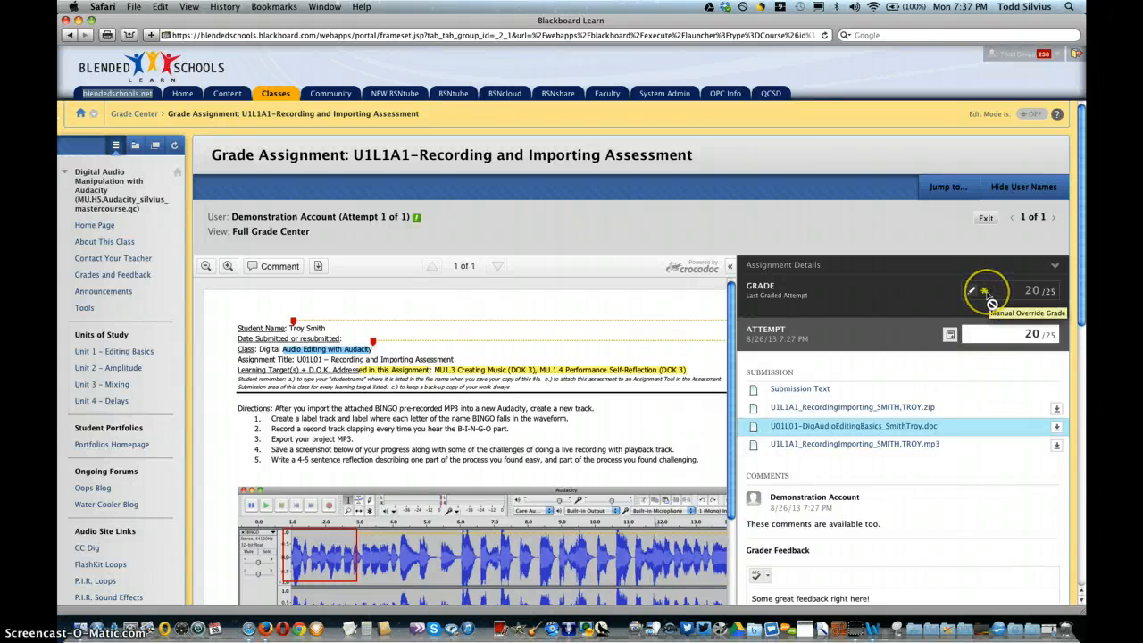
pyautogui.click(1034, 293)
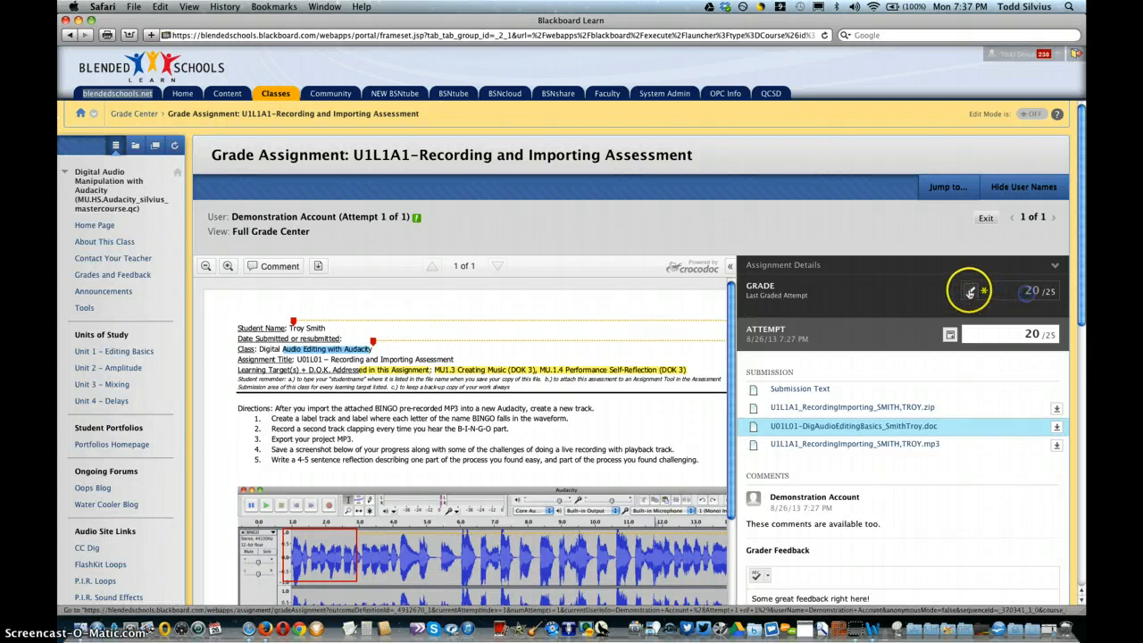
pyautogui.click(1030, 291)
pyautogui.click(1031, 306)
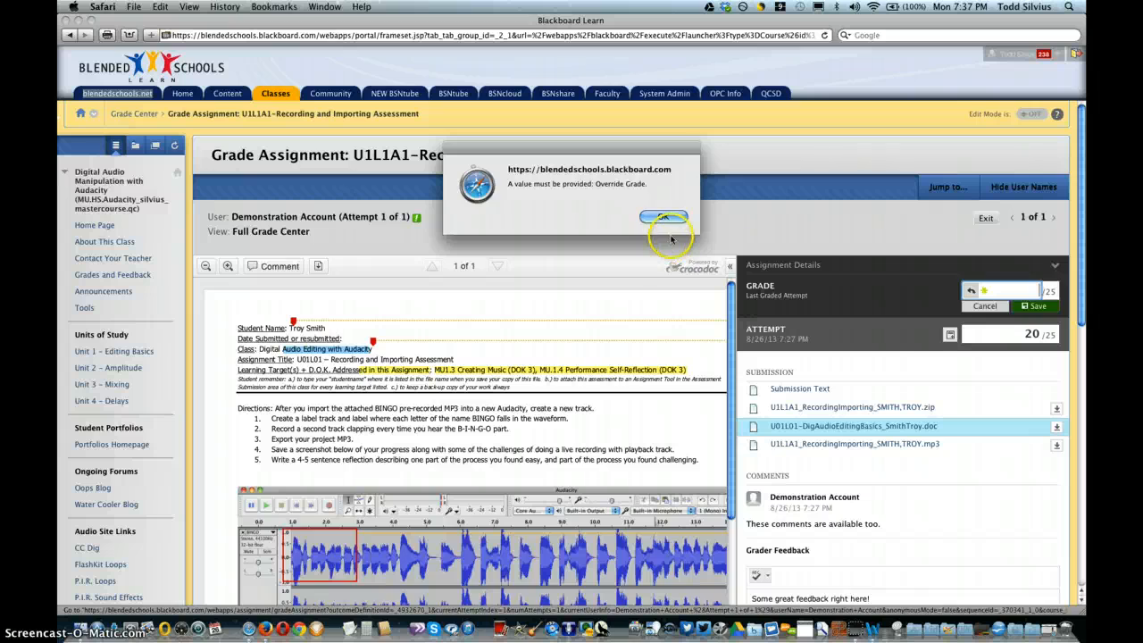
pyautogui.click(663, 216)
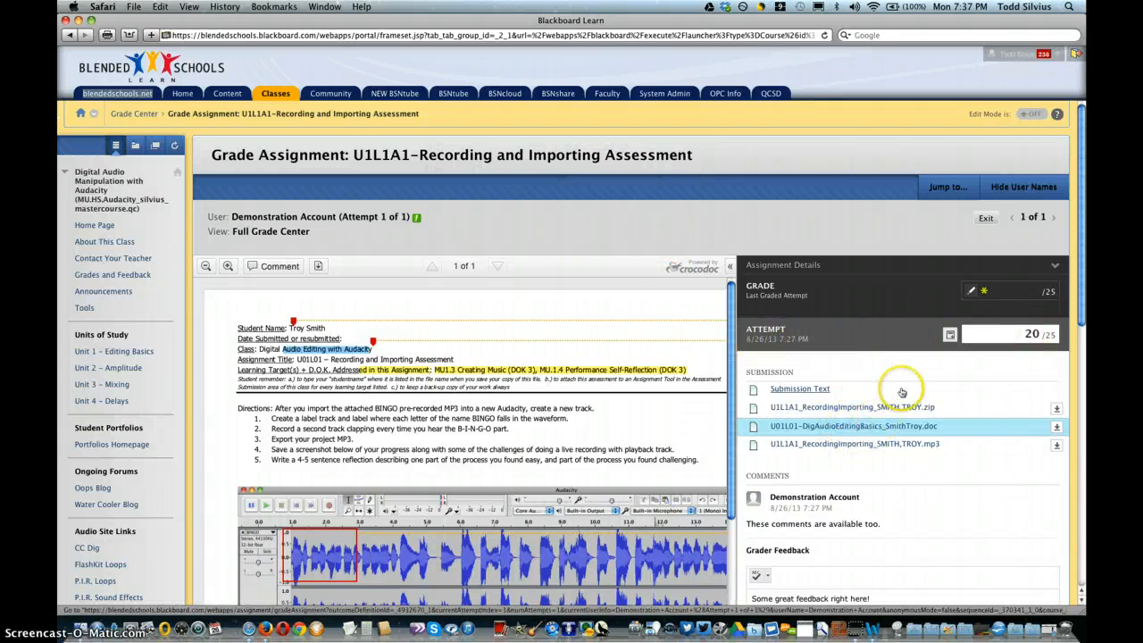
# Step: View the submitted ZIP and MP3 file entries, and submit the attempt's grade and feedback
pyautogui.scroll(-3, 902, 393)
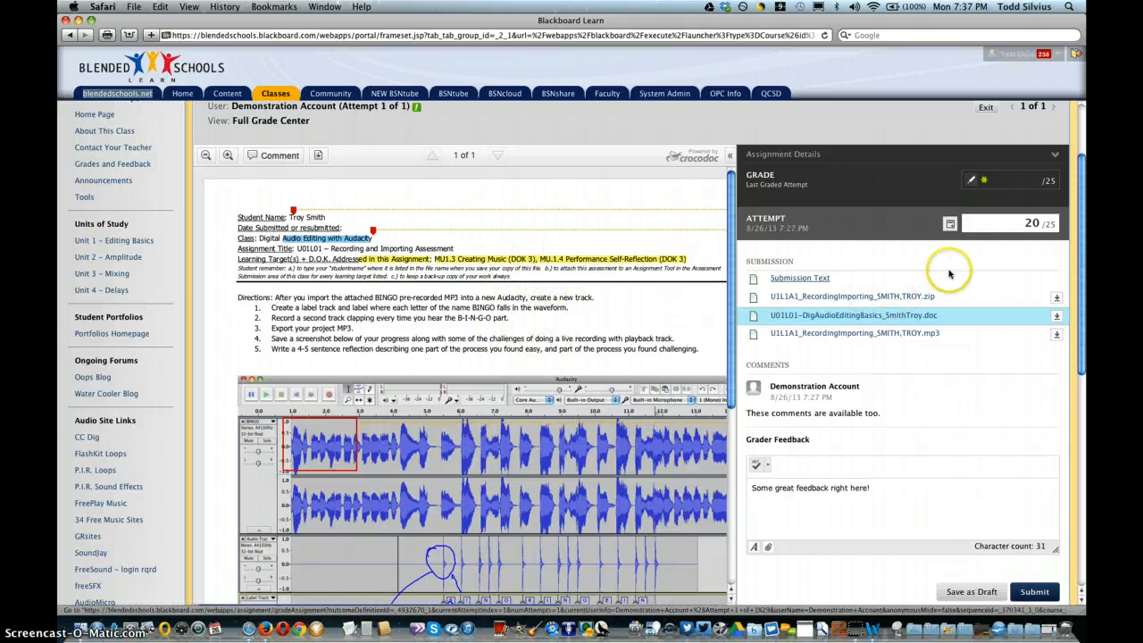
pyautogui.click(924, 299)
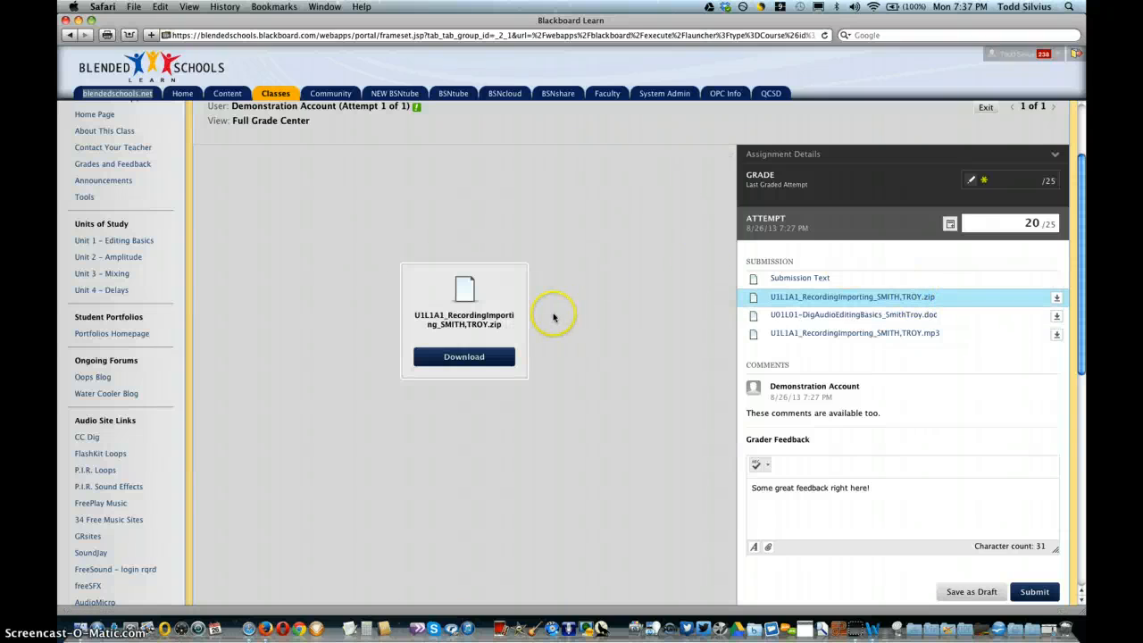
pyautogui.click(872, 335)
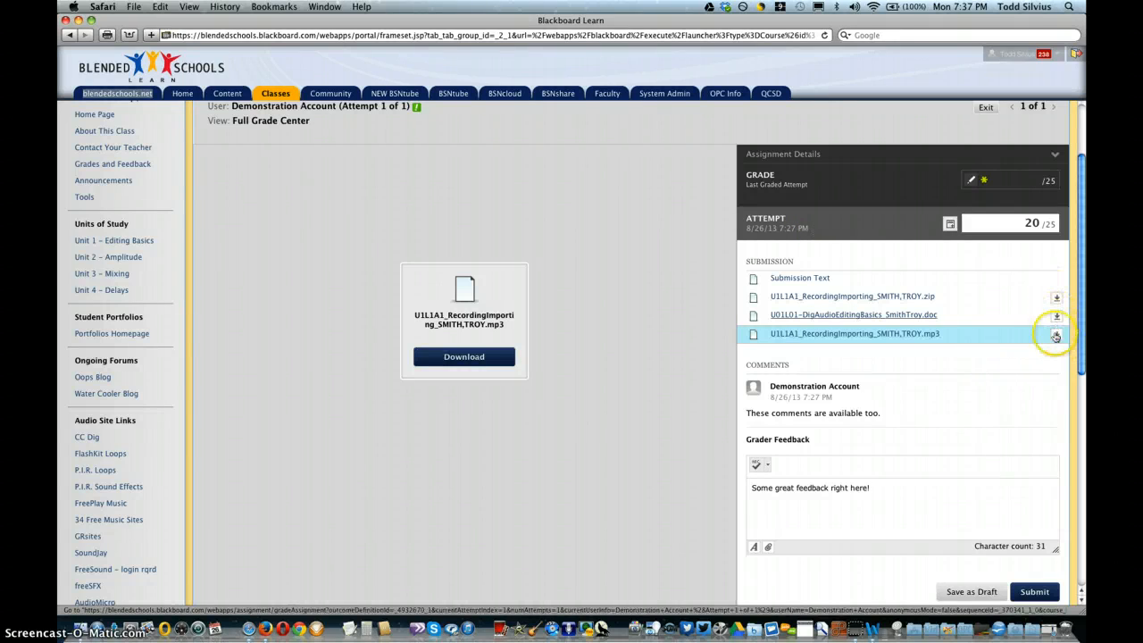
pyautogui.scroll(-5, 1028, 462)
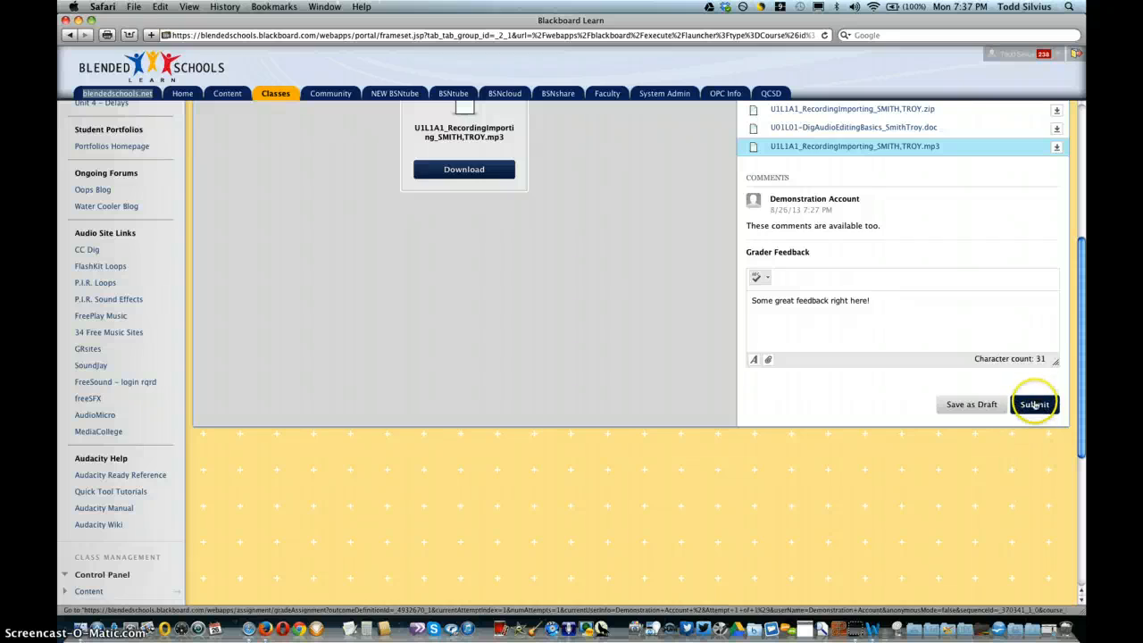
pyautogui.click(1035, 404)
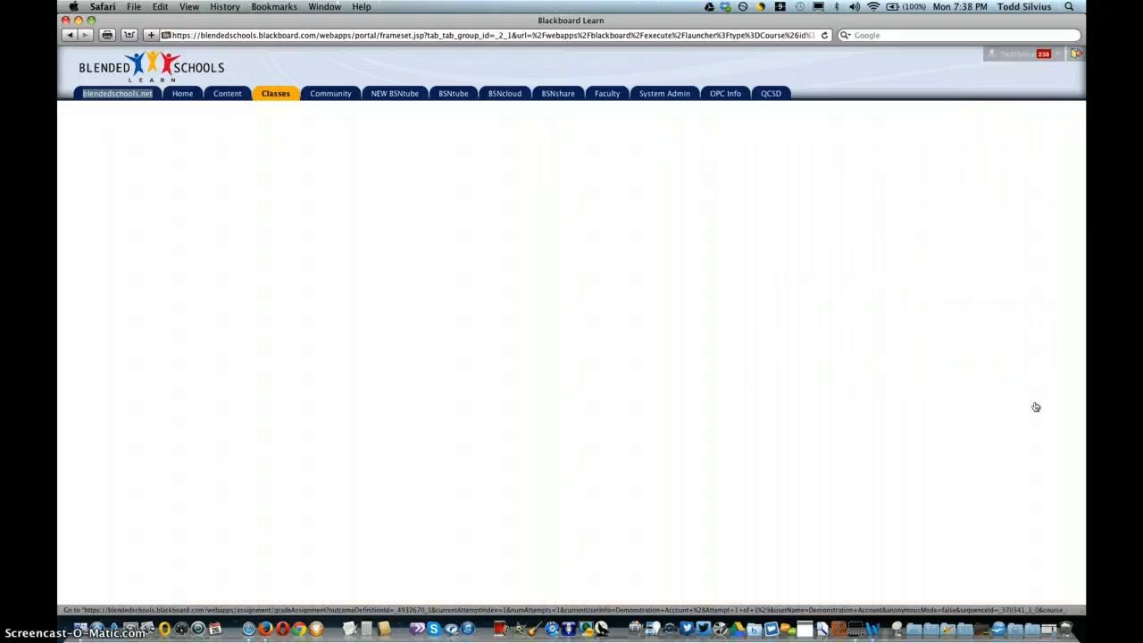
# Step: Switch to the student session in Firefox and open the graded U1L1A1-Recording and Importing Assessment from Grades and Feedback
pyautogui.press('super+Tab')
pyautogui.press('super+Tab')
pyautogui.press('super+Tab')
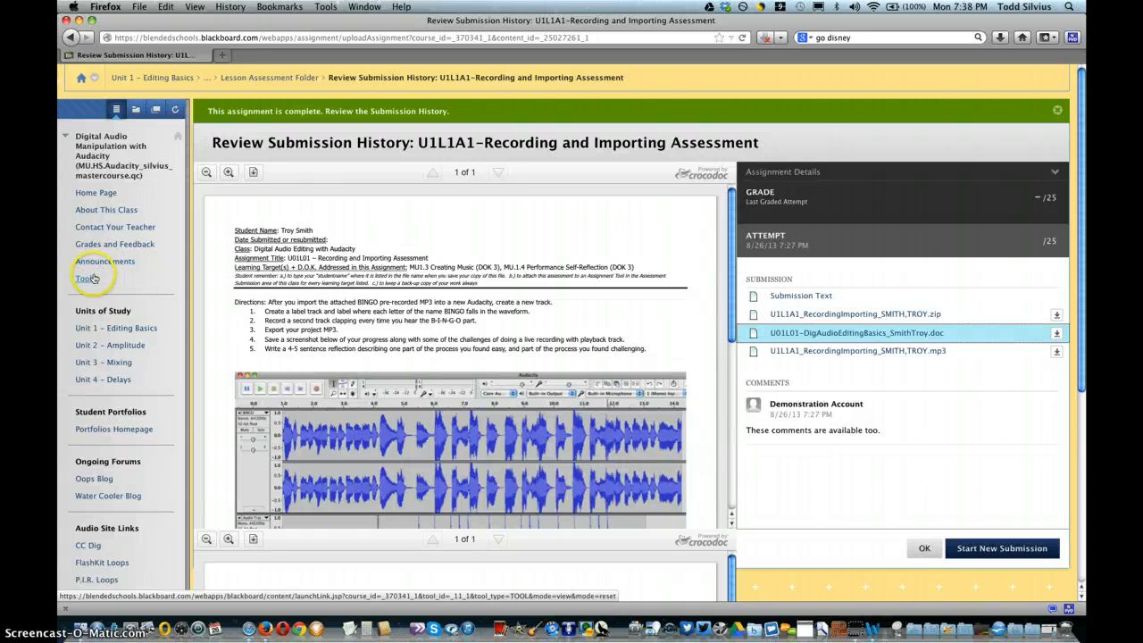
pyautogui.click(102, 247)
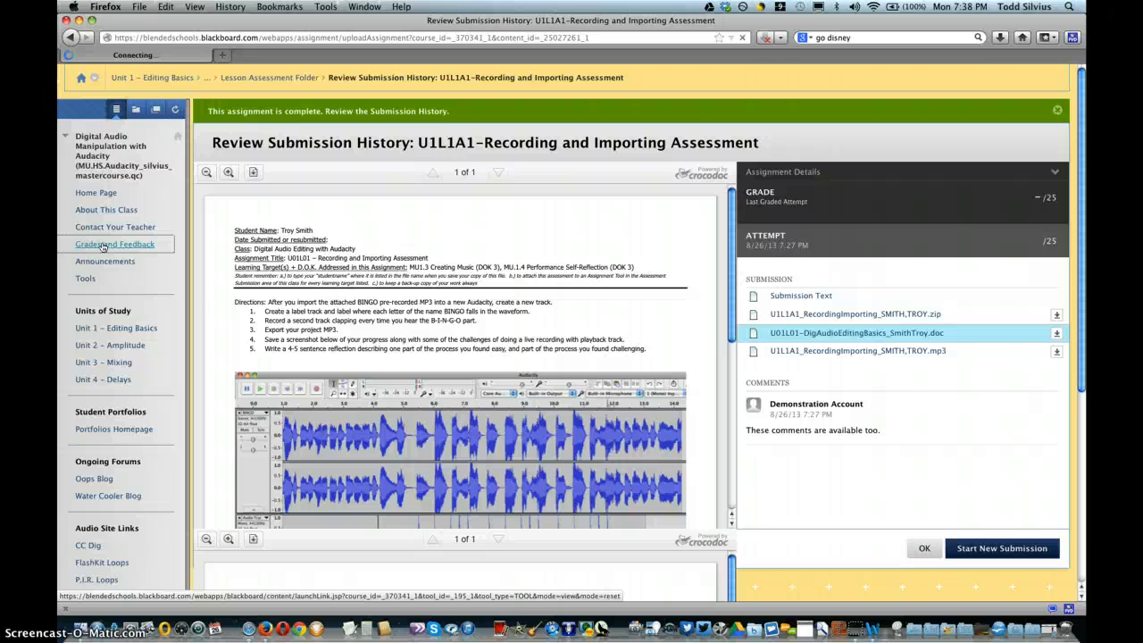
pyautogui.scroll(-8, 362, 283)
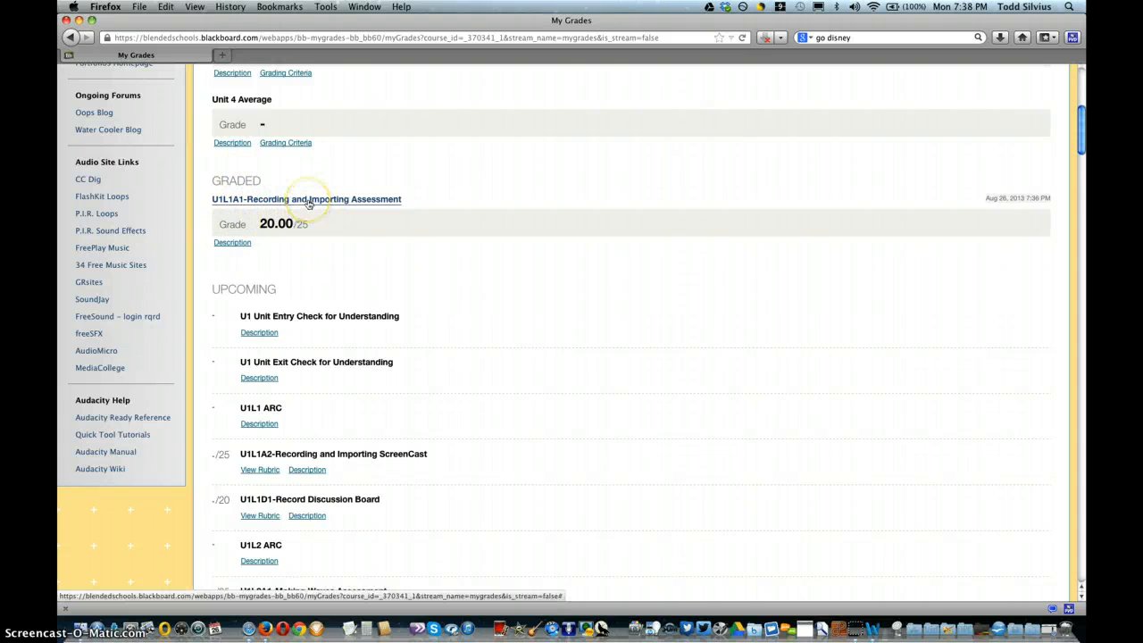
pyautogui.click(308, 201)
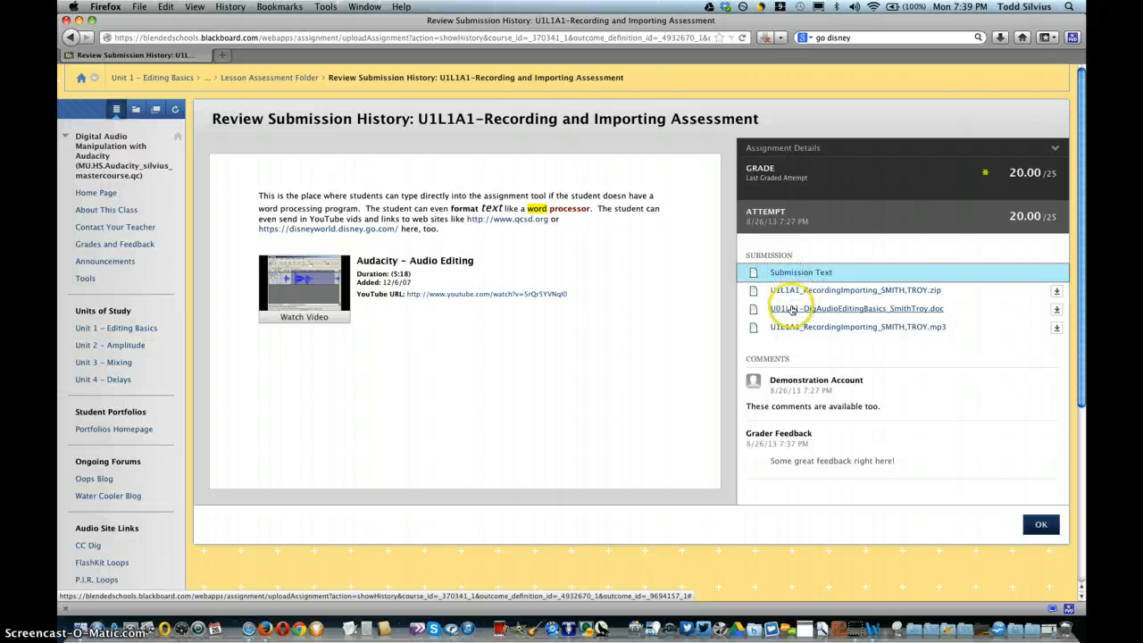
# Step: Open the submitted .doc file as the student and examine the instructor's comments and annotations at different magnifications
pyautogui.click(907, 310)
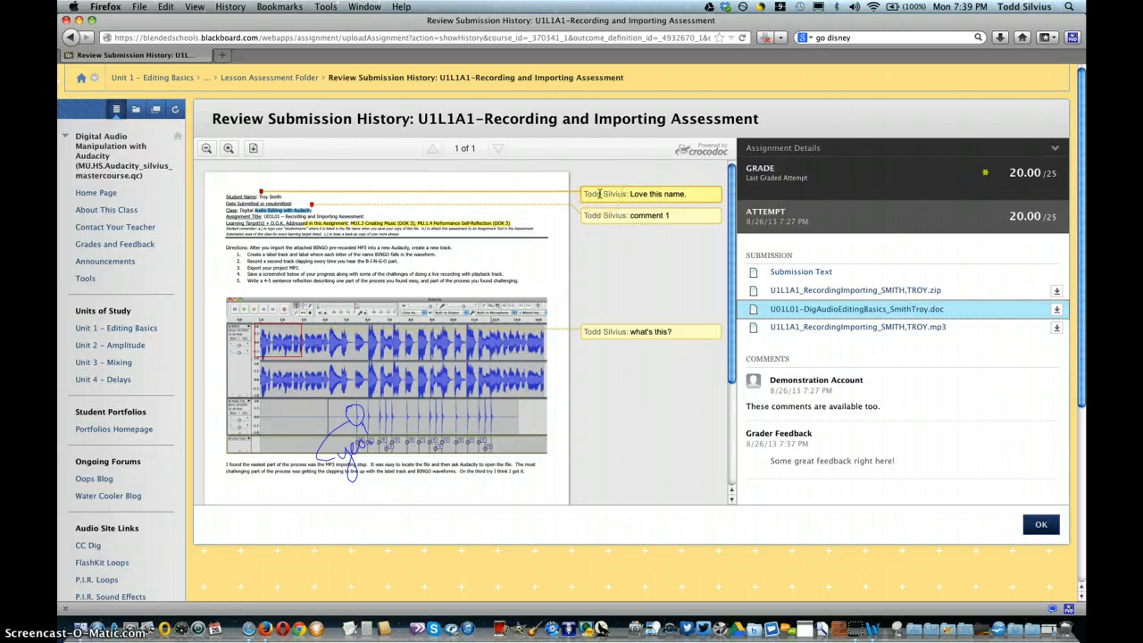
pyautogui.click(641, 217)
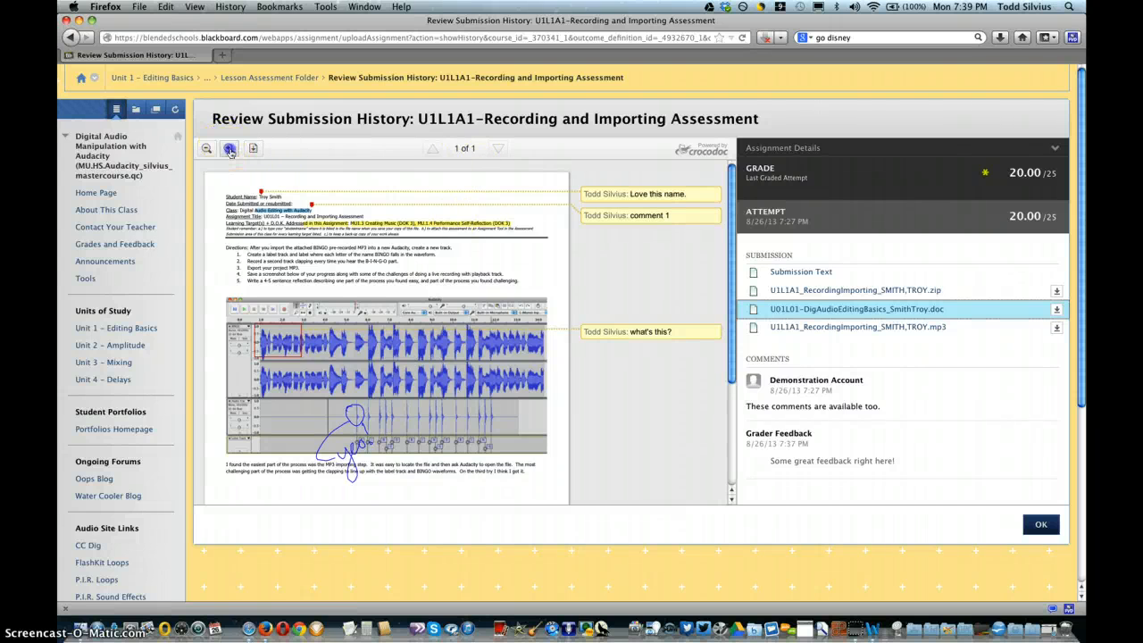
pyautogui.click(230, 149)
pyautogui.click(229, 149)
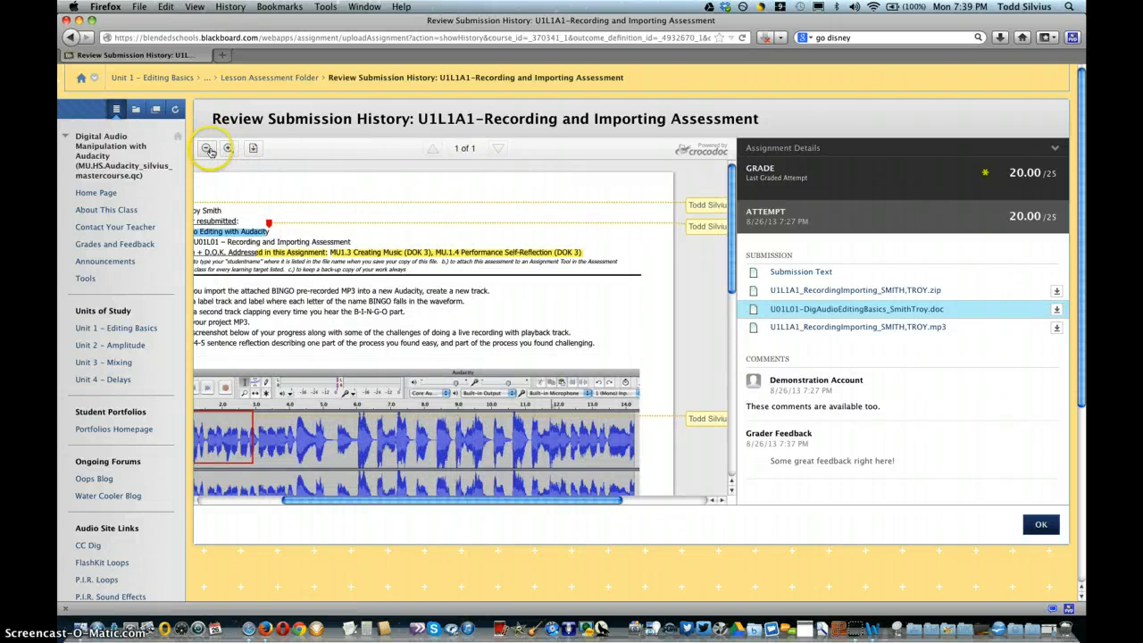
pyautogui.click(207, 150)
pyautogui.click(208, 150)
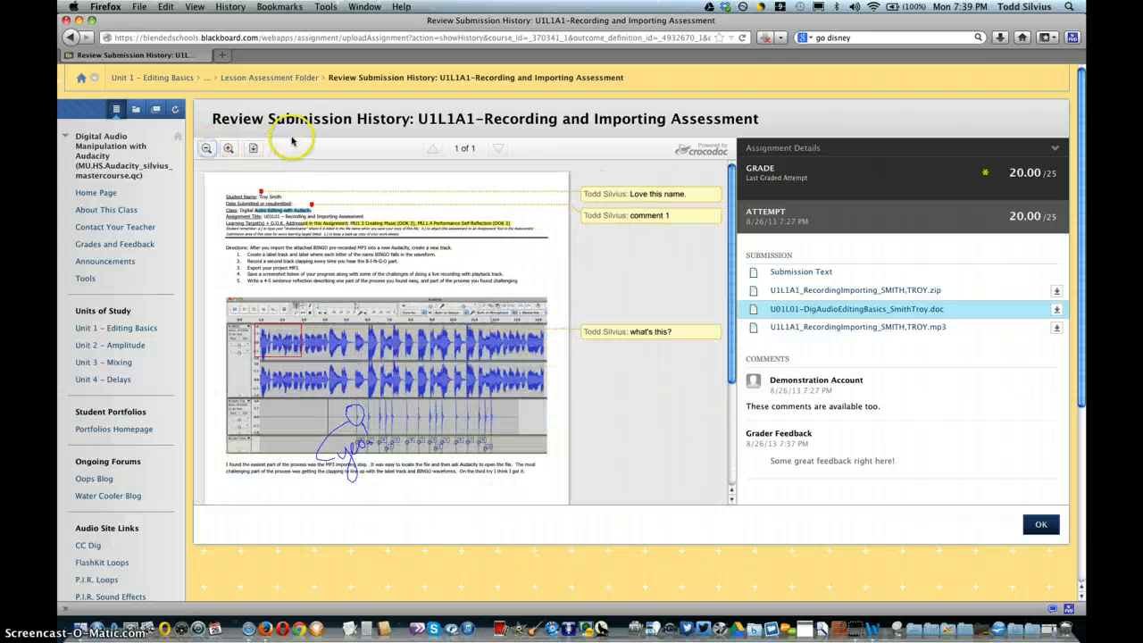
# Step: Download the document as an annotated PDF including comments and look through it in Preview
pyautogui.click(253, 149)
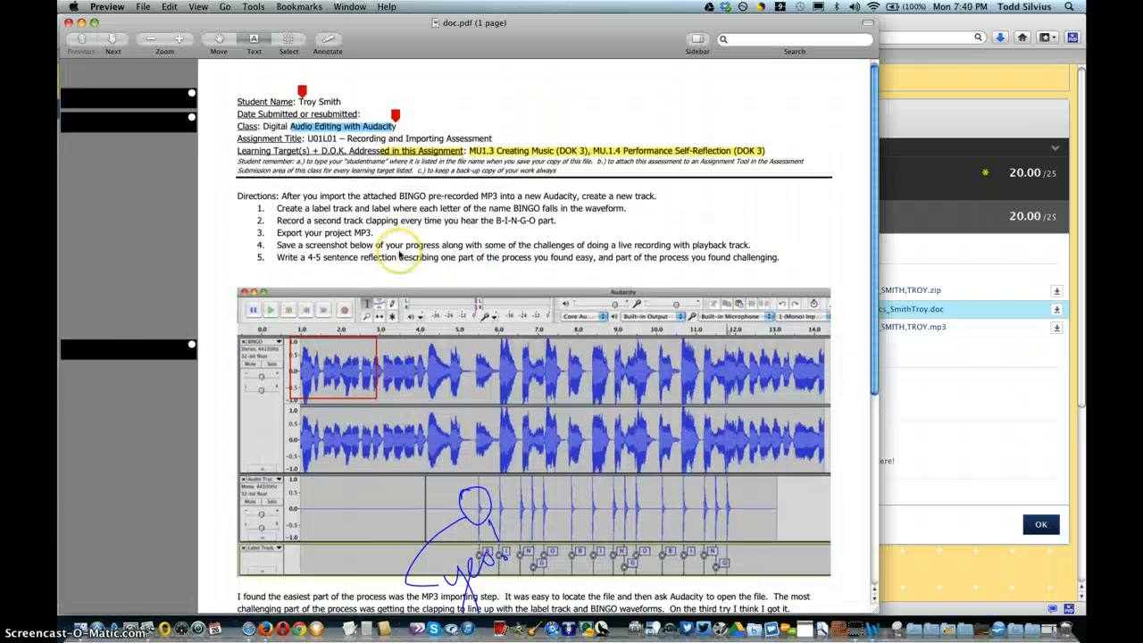
pyautogui.scroll(-5, 400, 253)
pyautogui.scroll(2, 400, 255)
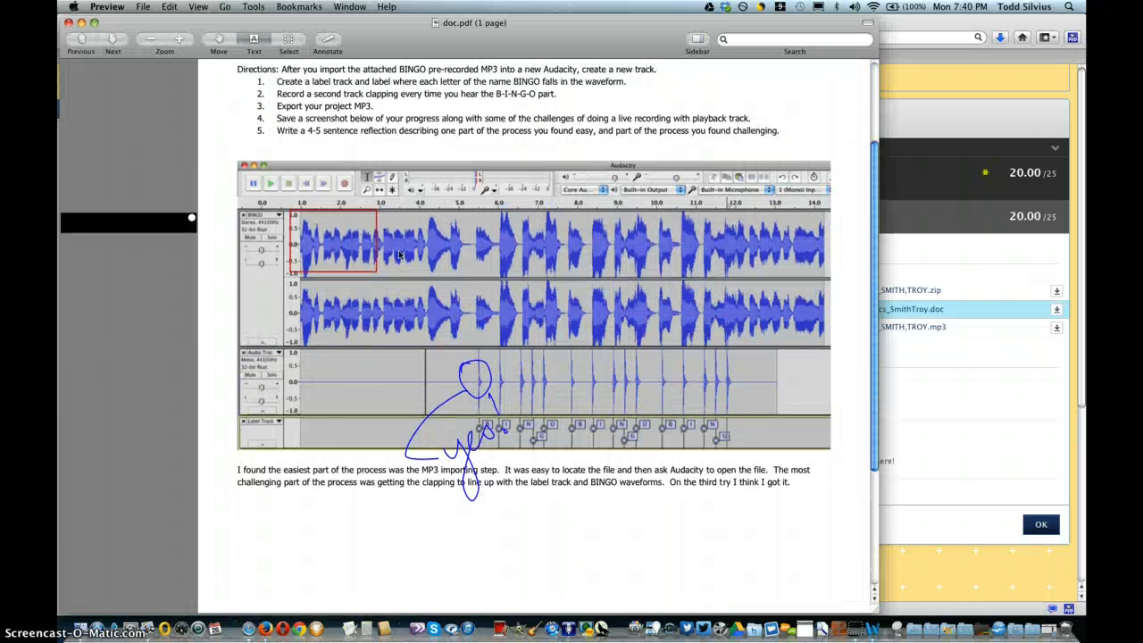
pyautogui.scroll(5, 400, 255)
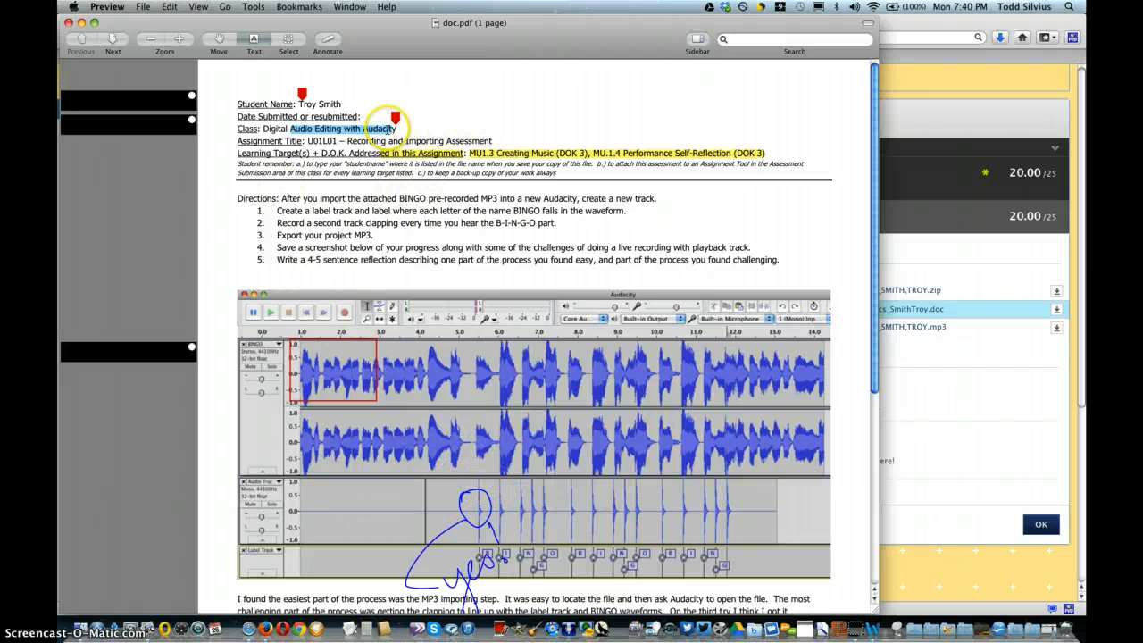
# Step: Highlight the text of each blacked-out margin comment in the PDF to read it, and quit Preview to return to Firefox
pyautogui.click(159, 95)
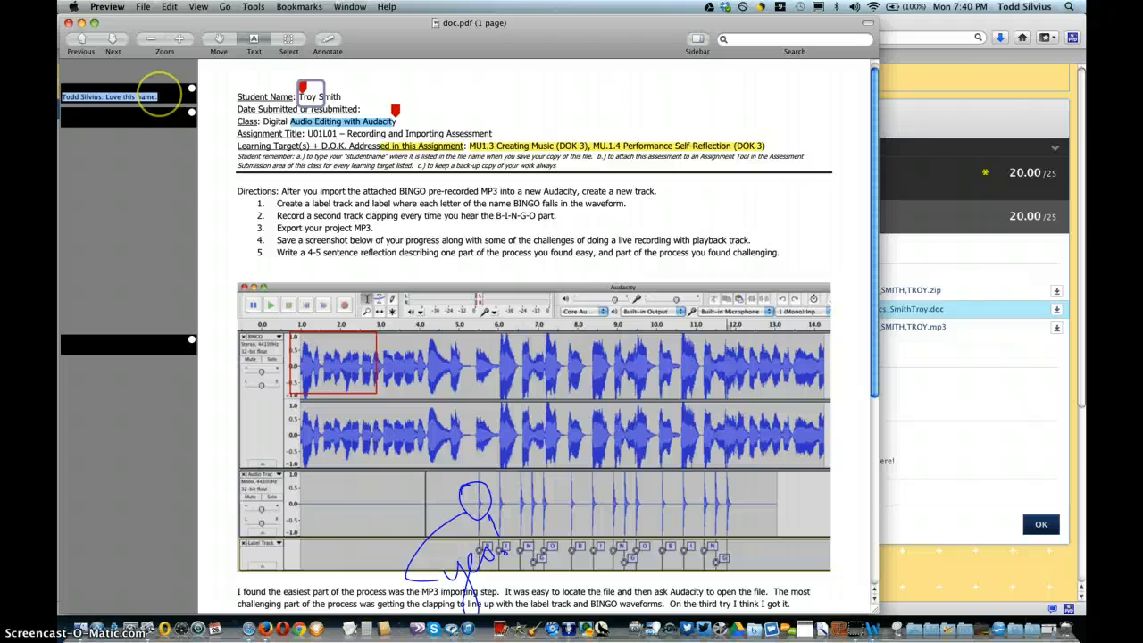
pyautogui.click(396, 113)
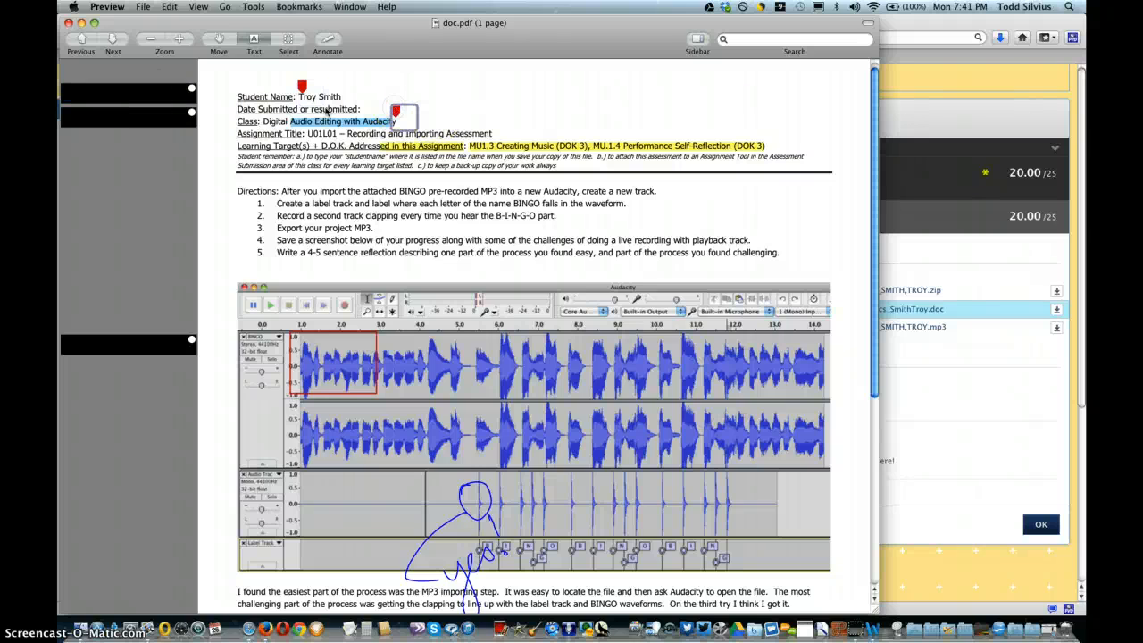
pyautogui.click(145, 119)
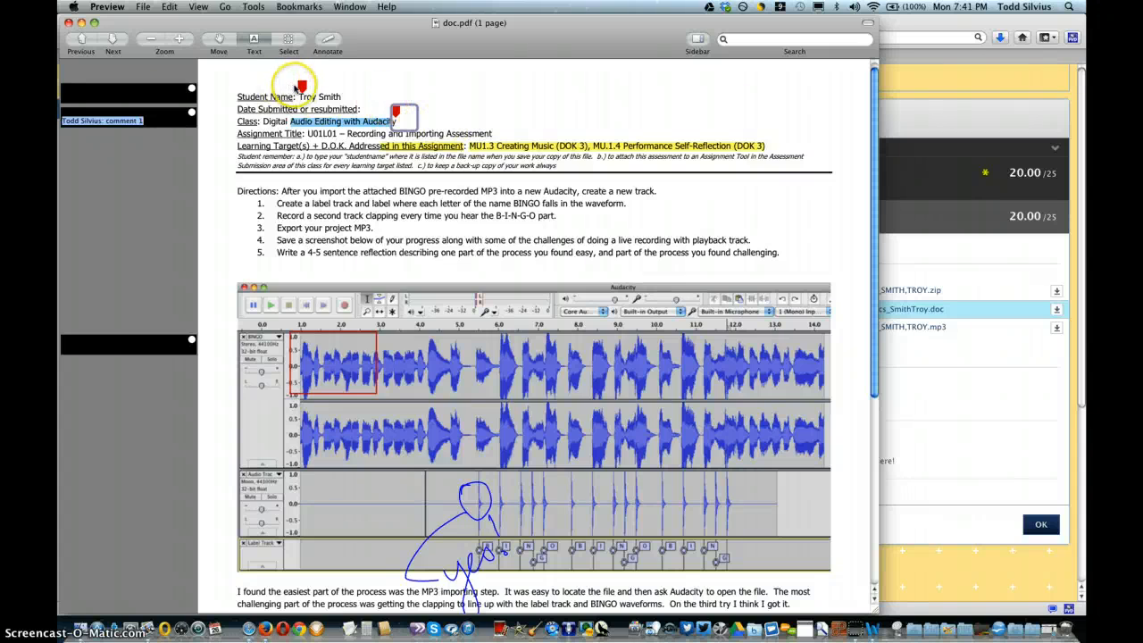
pyautogui.click(302, 85)
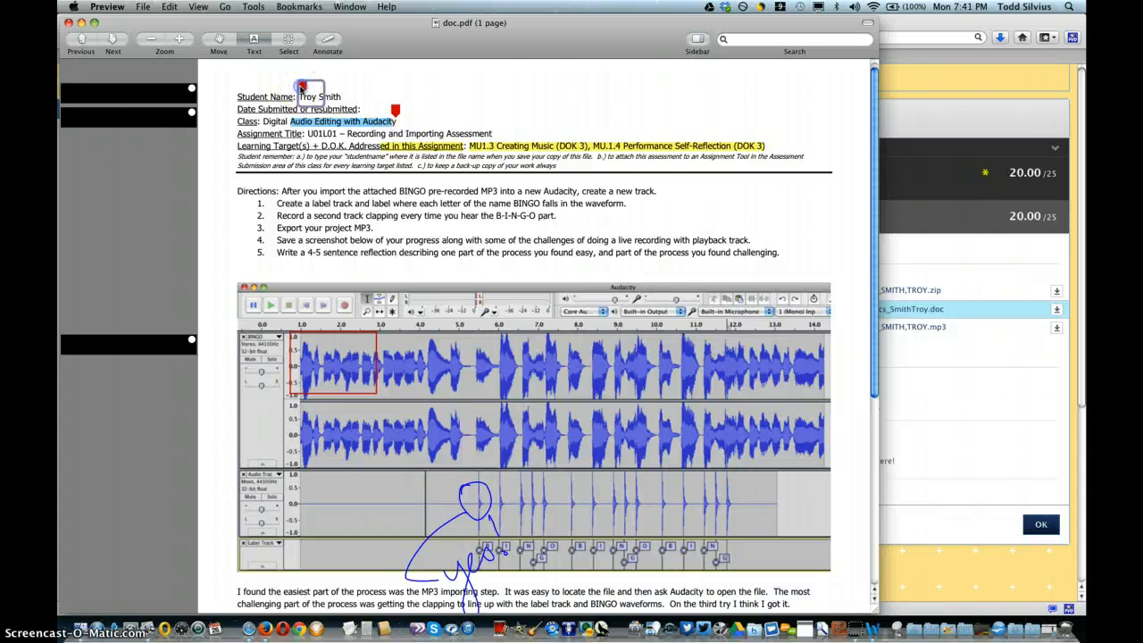
pyautogui.click(151, 100)
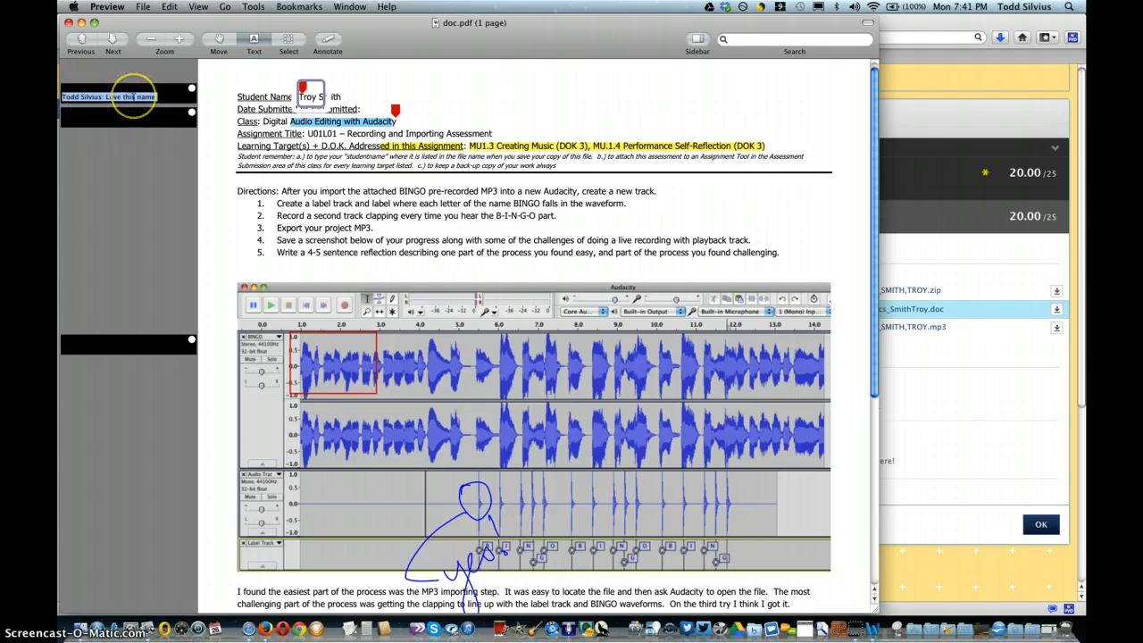
pyautogui.click(295, 190)
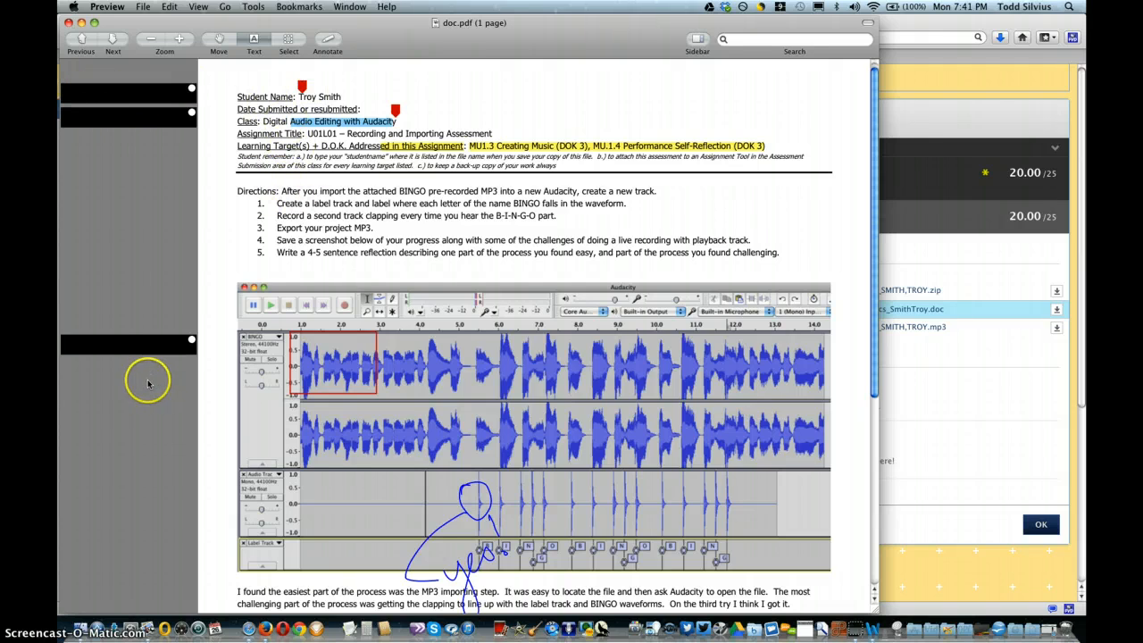
pyautogui.click(146, 346)
pyautogui.click(146, 347)
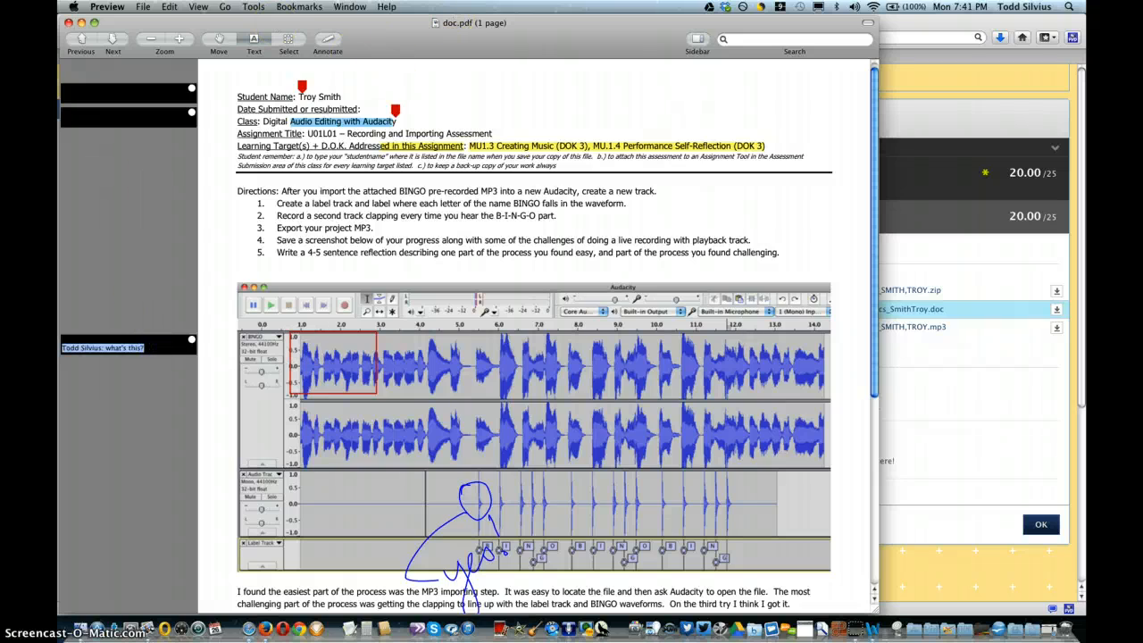
pyautogui.click(107, 7)
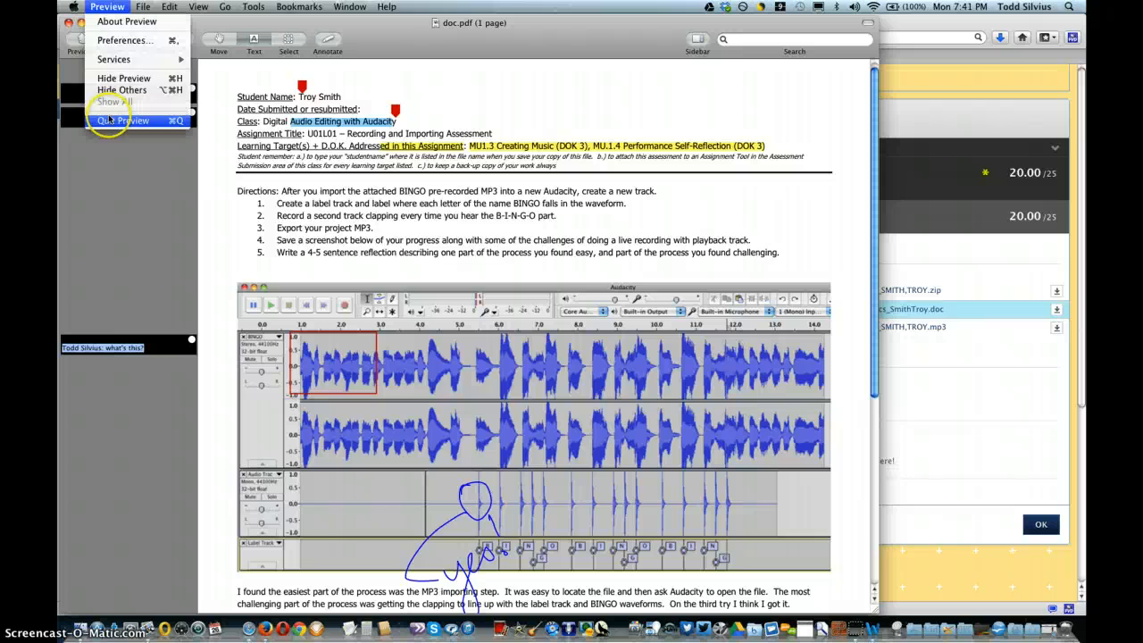
pyautogui.press('super+q')
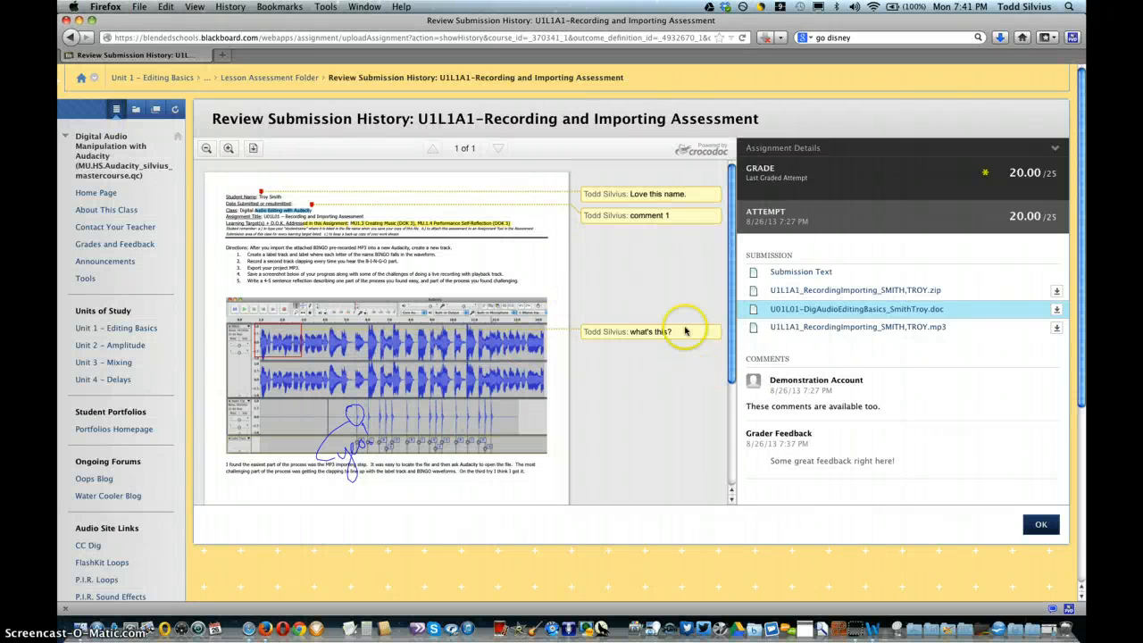